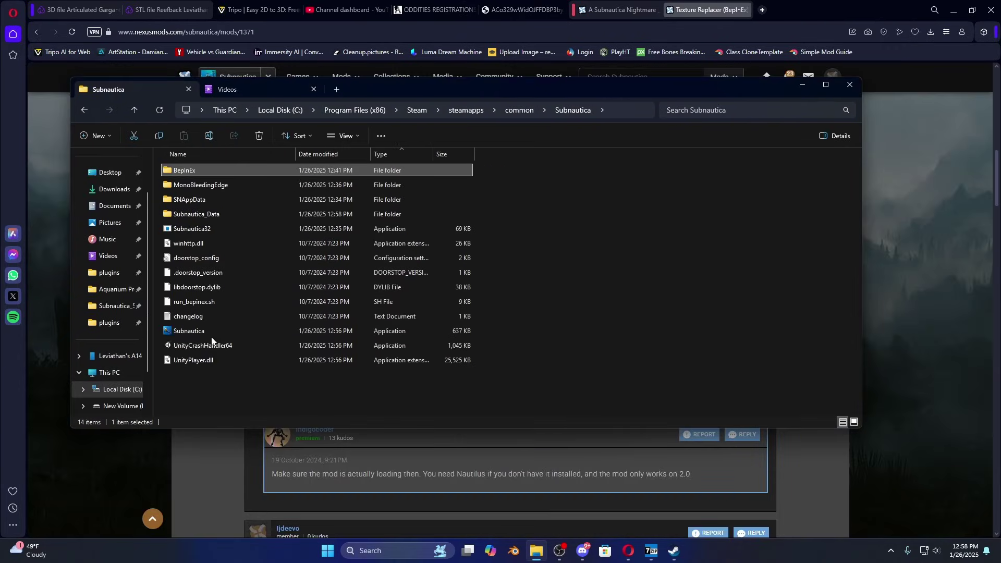
{"action": "double_click", "coordinate": [203, 333]}
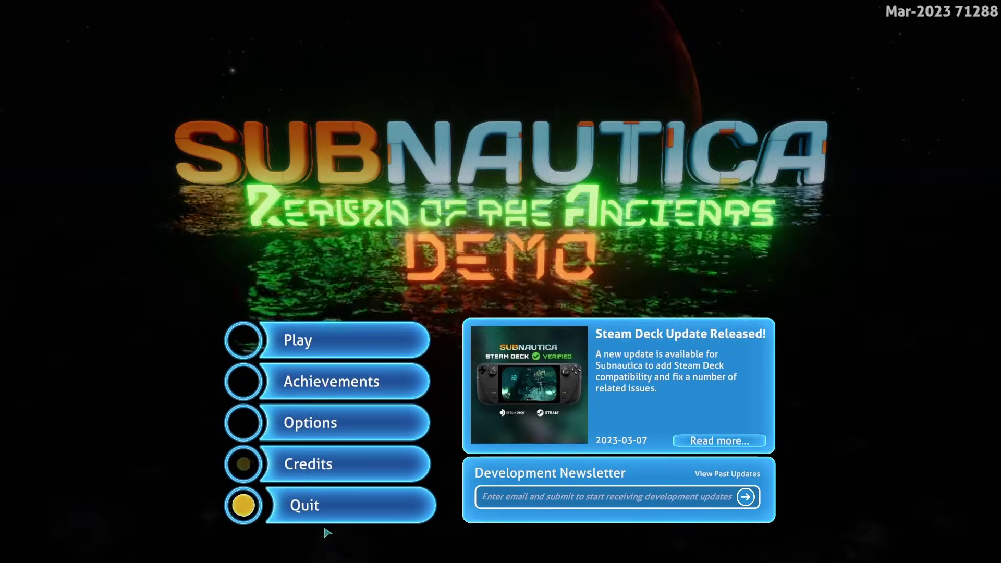
{"action": "left_click", "coordinate": [302, 505]}
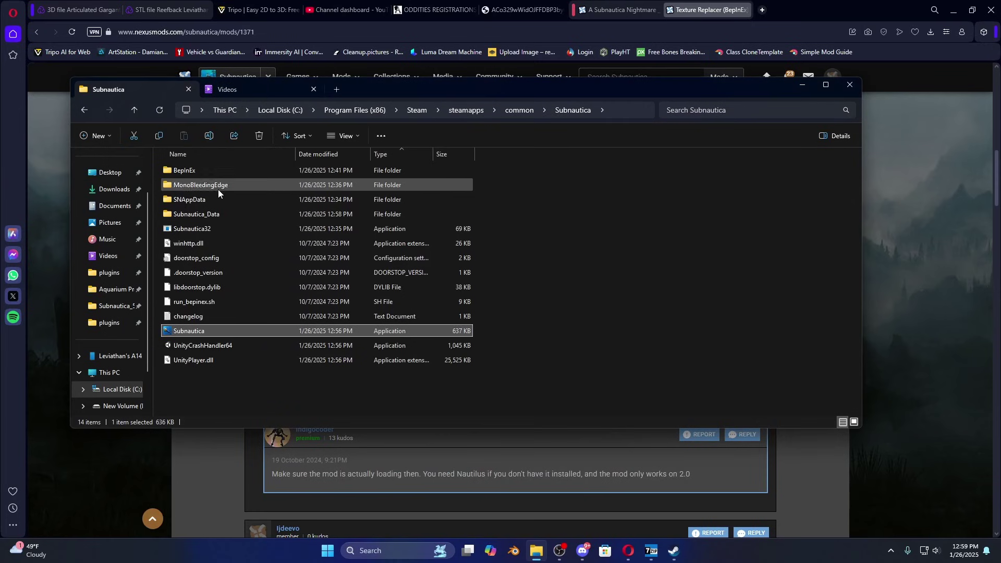
{"action": "left_click", "coordinate": [628, 551]}
- Close the Texture Replacer page, return to the Nightmare mod's Main Files, and open its archive in 7-Zip
{"action": "left_click", "coordinate": [621, 5]}
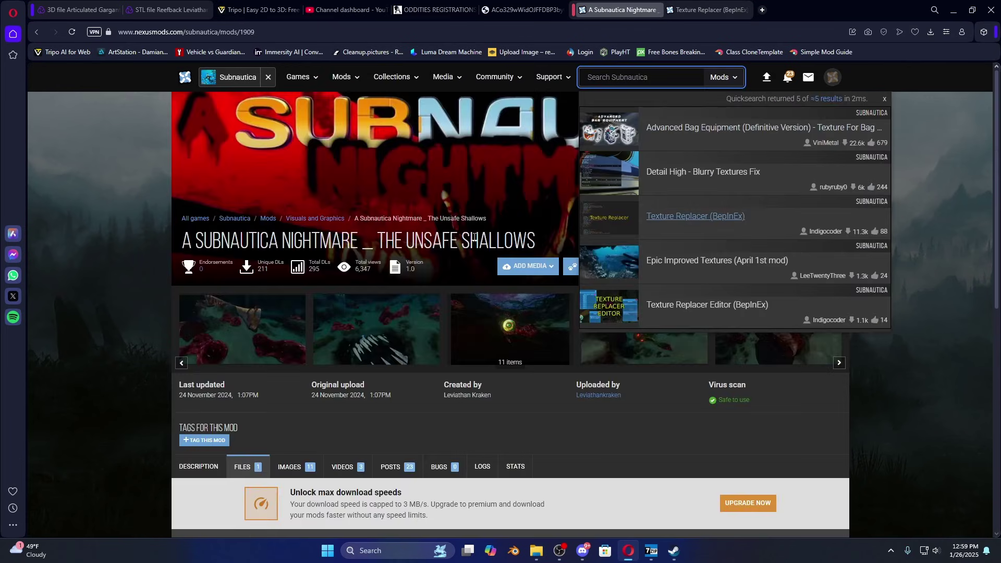
{"action": "left_click", "coordinate": [150, 224]}
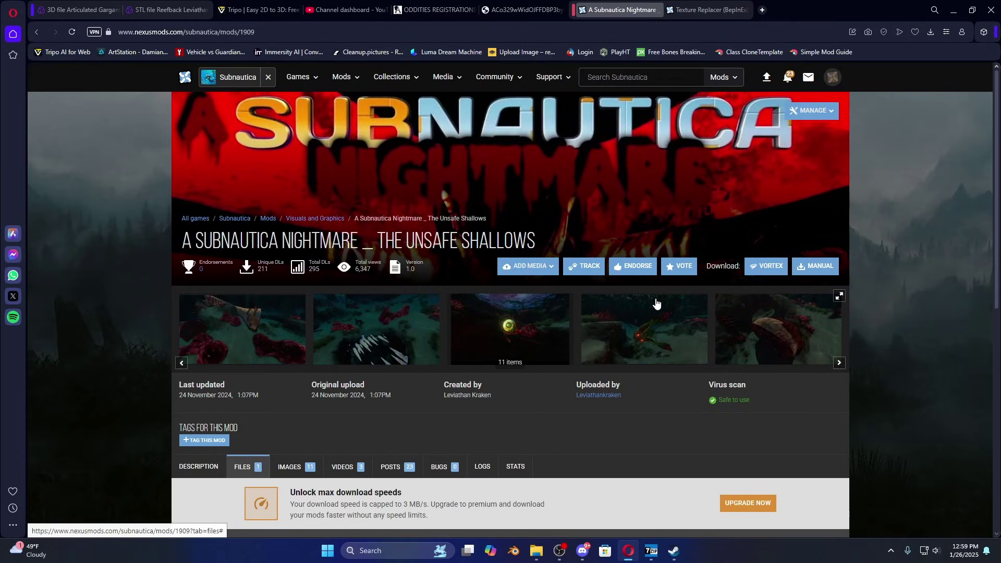
{"action": "left_click", "coordinate": [736, 11]}
{"action": "left_click", "coordinate": [747, 12]}
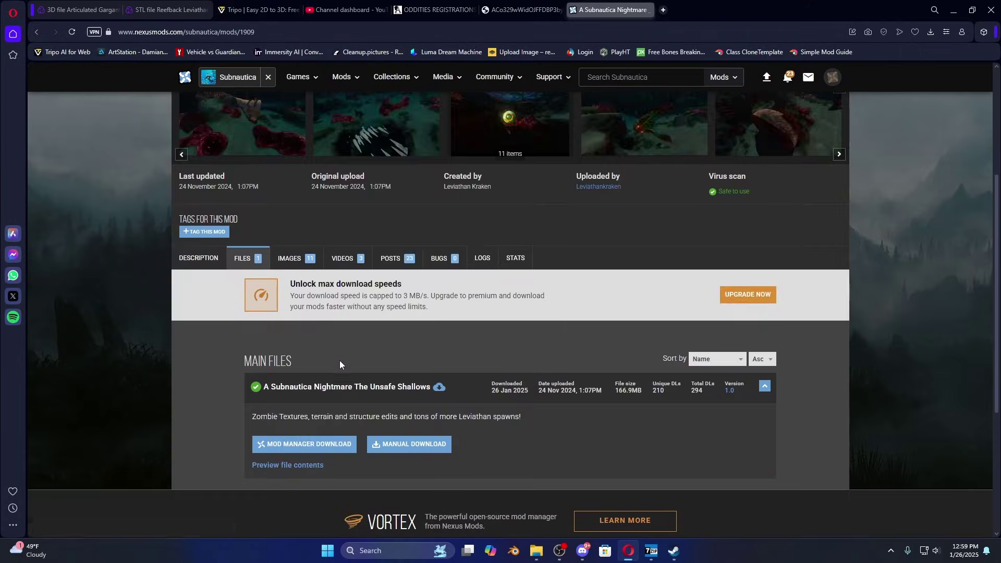
{"action": "scroll", "coordinate": [339, 360], "scroll_direction": "down", "scroll_amount": 1}
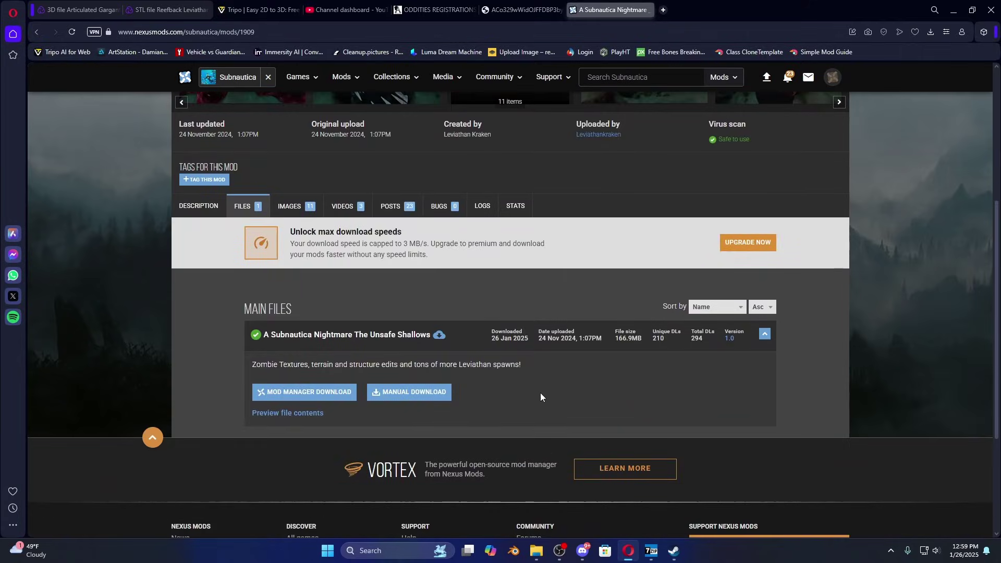
{"action": "left_click", "coordinate": [651, 551]}
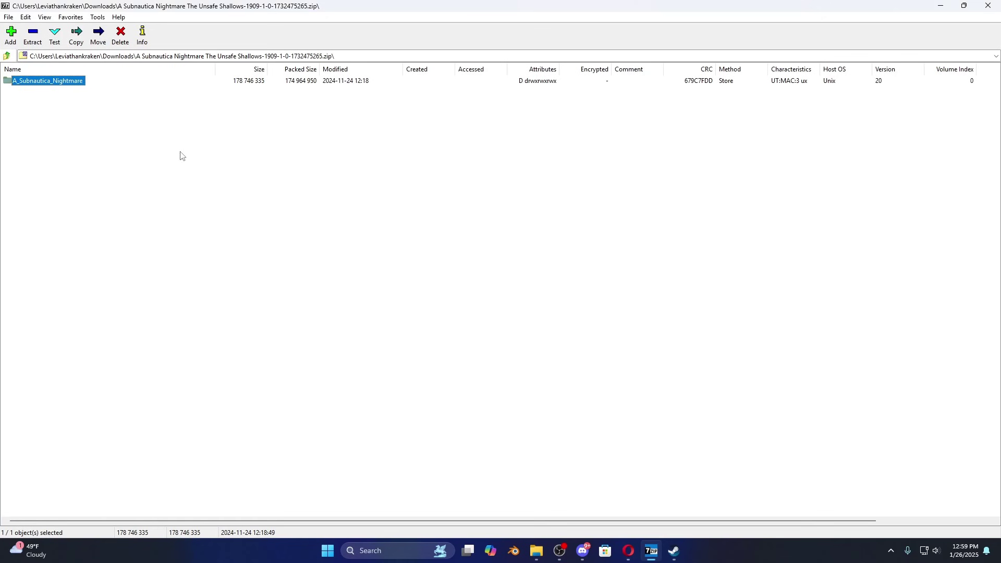
- Open the archive's A_Subnautica_Nightmare folder and the game's BepInEx\config folder in Explorer
{"action": "double_click", "coordinate": [66, 82]}
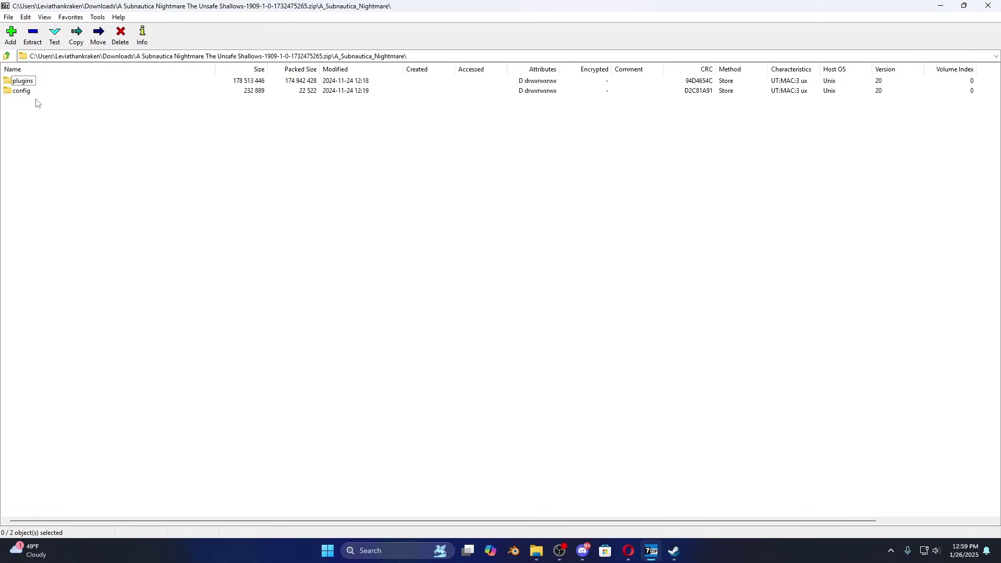
{"action": "left_click", "coordinate": [537, 551]}
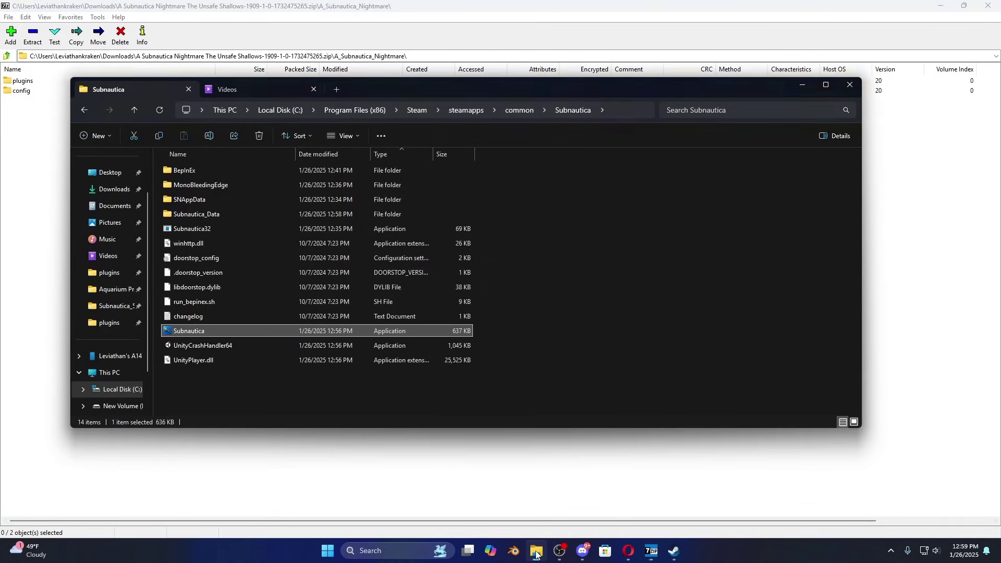
{"action": "double_click", "coordinate": [192, 170]}
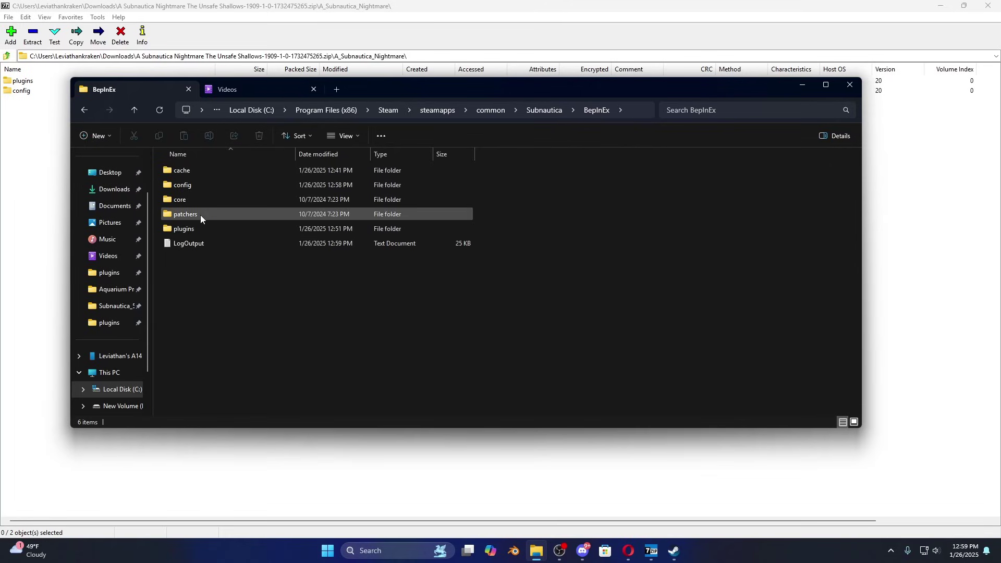
{"action": "double_click", "coordinate": [197, 186]}
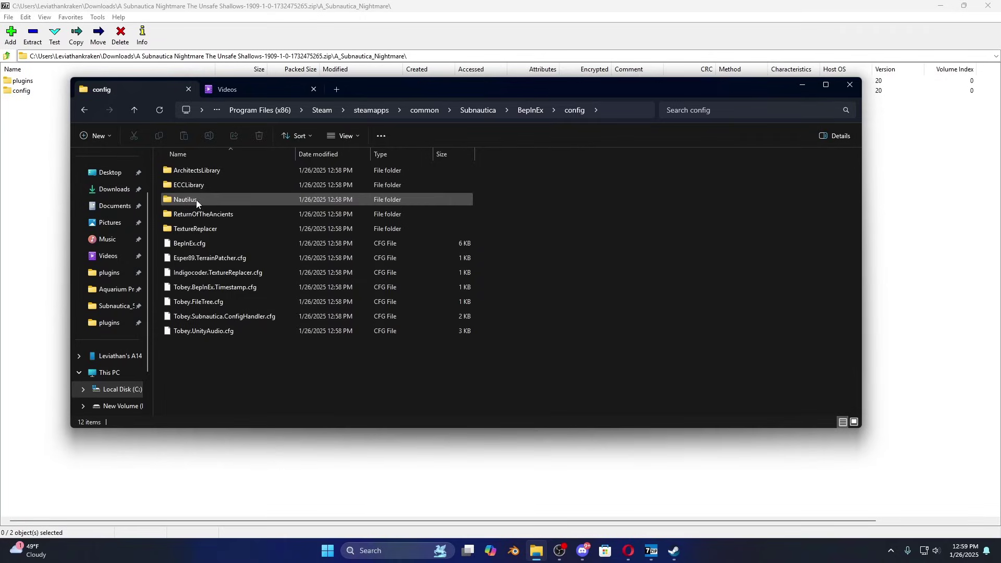
- Open the archive's config\TextureReplacer folder listing 52 json files
{"action": "left_click_drag", "start_coordinate": [199, 230], "coordinate": [25, 92]}
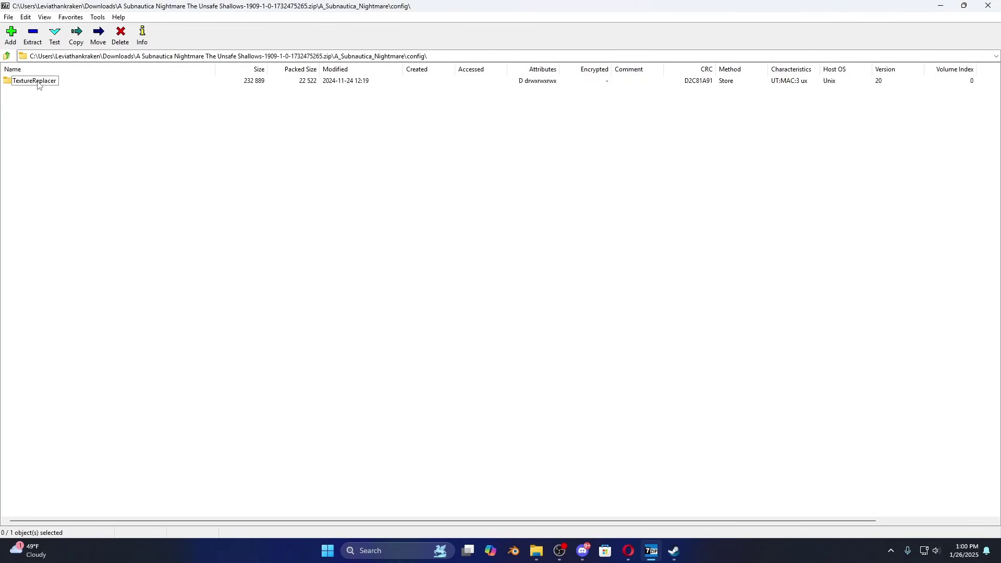
{"action": "double_click", "coordinate": [39, 84]}
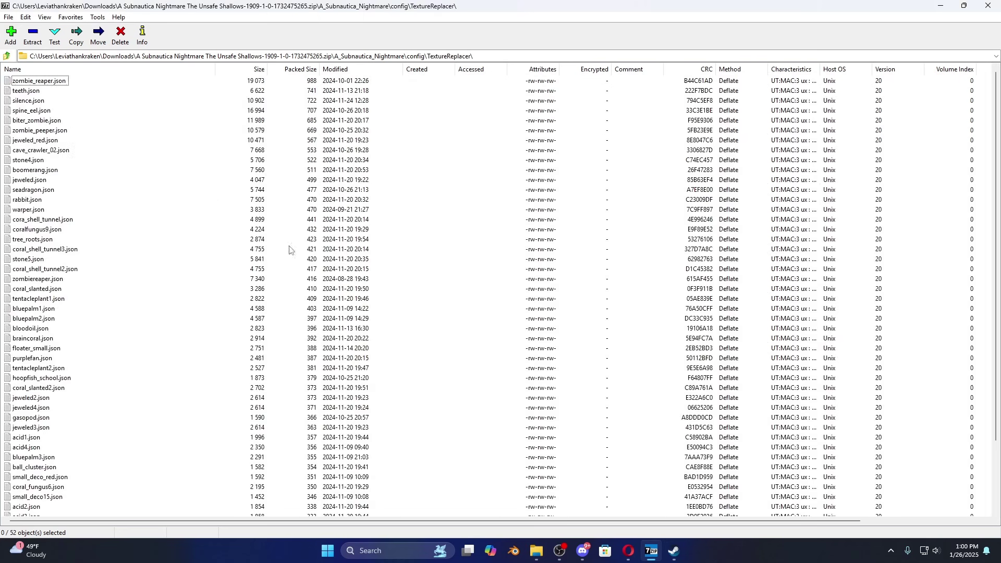
{"action": "scroll", "coordinate": [53, 160], "scroll_direction": "down", "scroll_amount": 3}
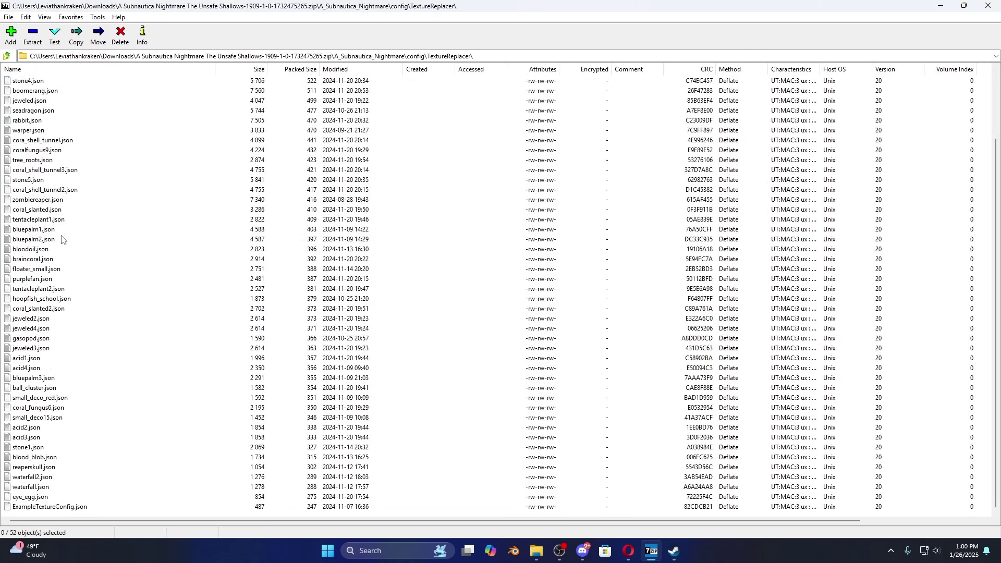
{"action": "scroll", "coordinate": [62, 355], "scroll_direction": "up", "scroll_amount": 3}
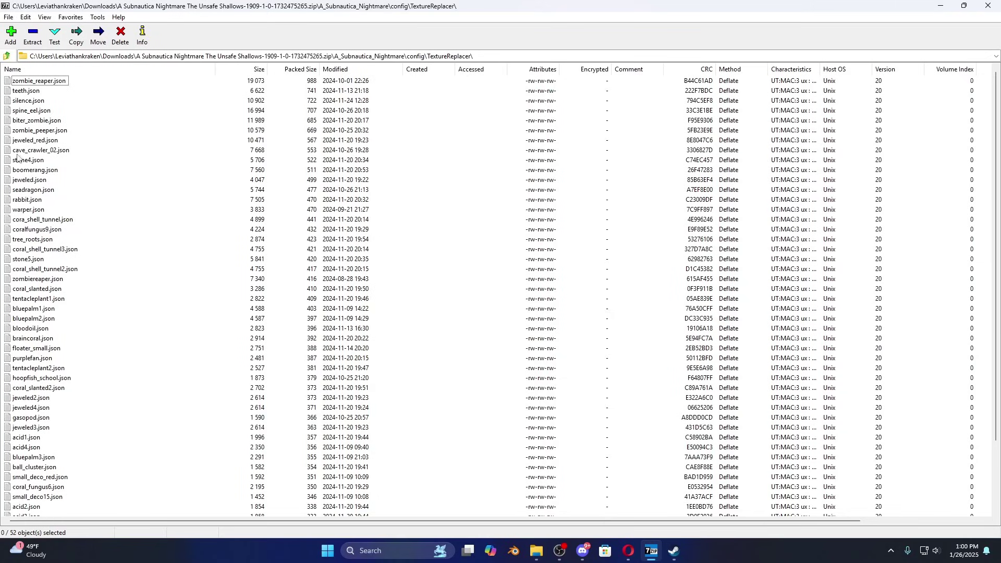
- Preview silence.json in Notepad, then bring back the game's config folder window
{"action": "left_click", "coordinate": [26, 103]}
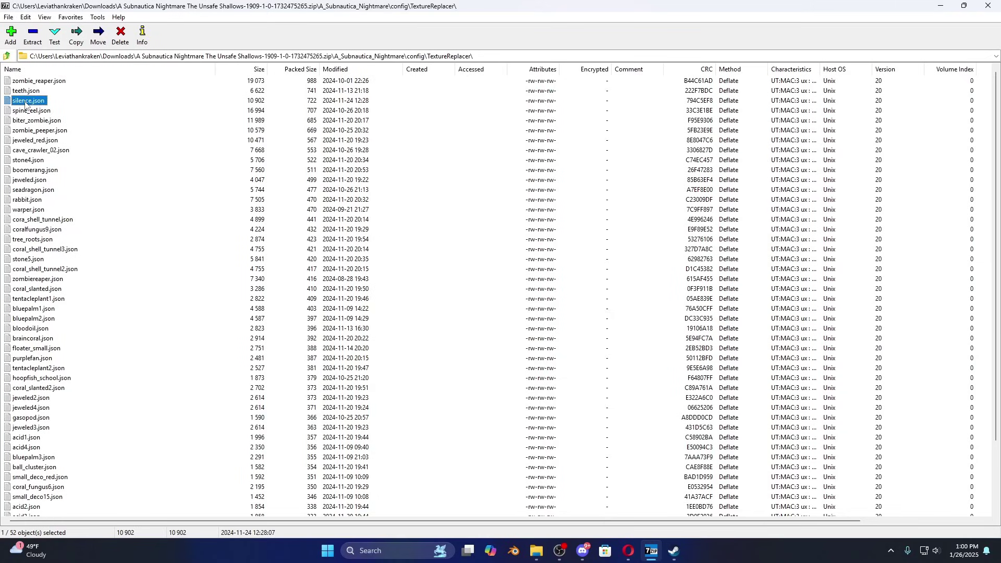
{"action": "double_click", "coordinate": [26, 102]}
{"action": "scroll", "coordinate": [225, 327], "scroll_direction": "down", "scroll_amount": 9}
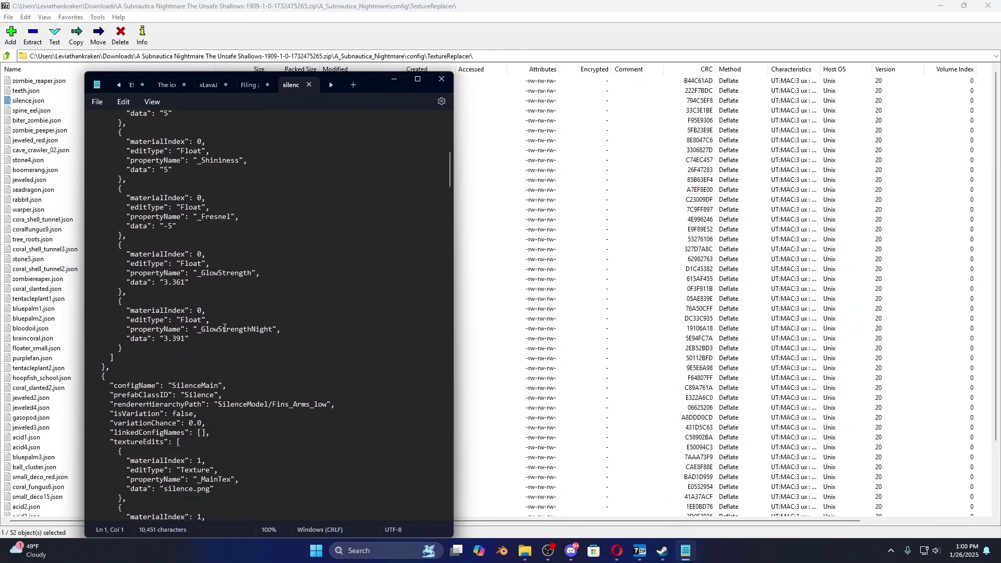
{"action": "scroll", "coordinate": [225, 328], "scroll_direction": "down", "scroll_amount": 11}
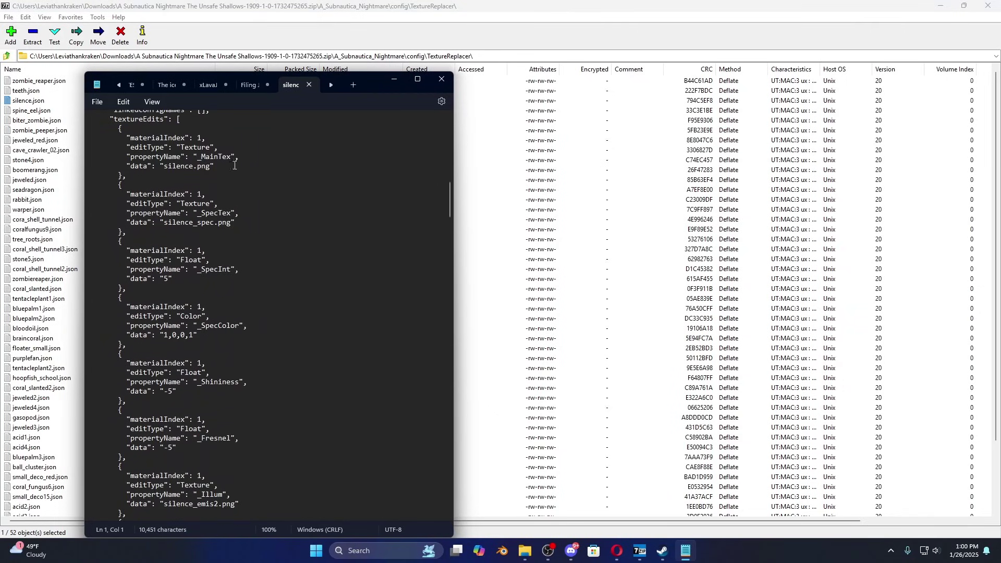
{"action": "left_click", "coordinate": [394, 79]}
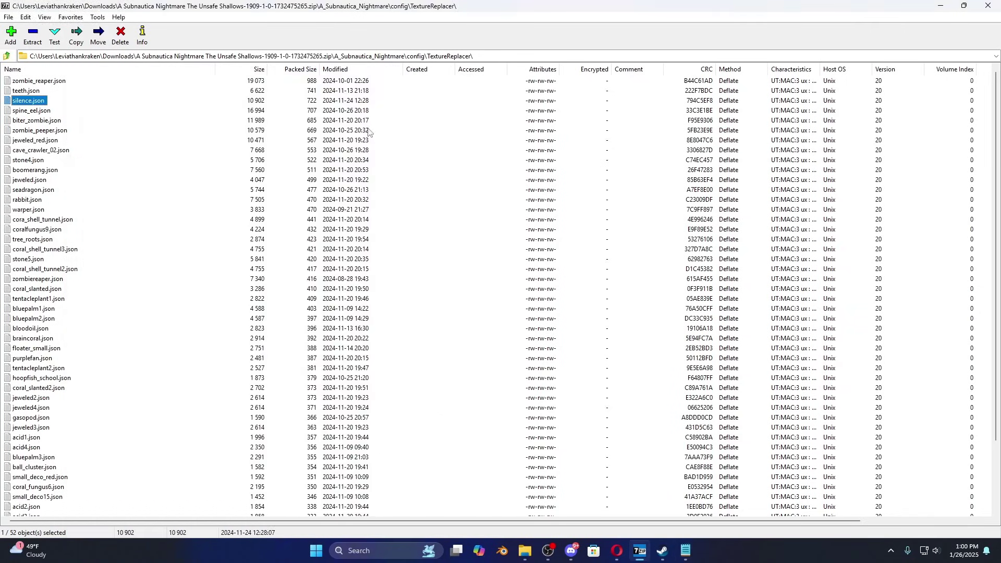
{"action": "left_click", "coordinate": [526, 552]}
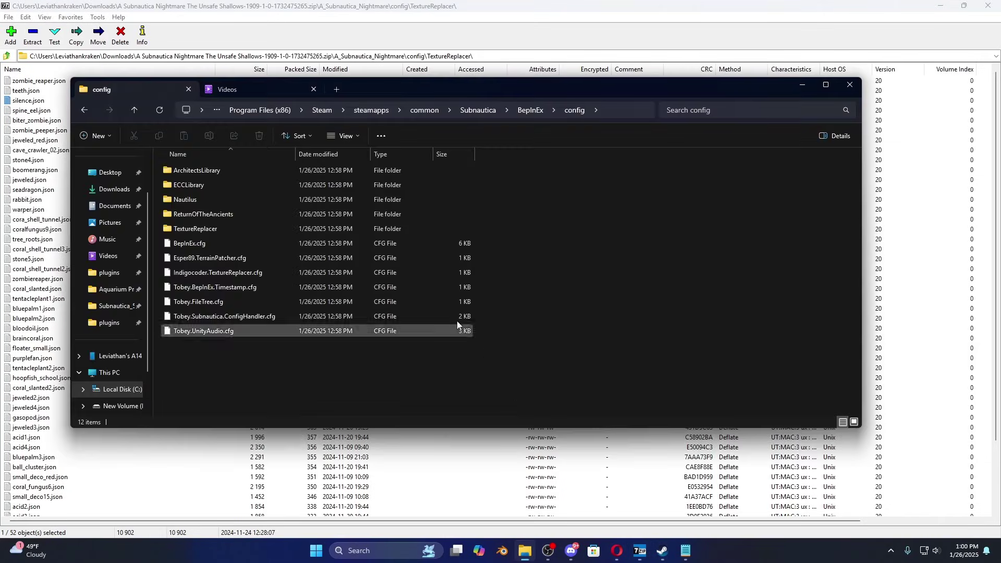
- Copy all 52 json files into the game's config\TextureReplacer folder, replacing ExampleTextureConfig.json
{"action": "left_click_drag", "start_coordinate": [345, 80], "coordinate": [409, 78]}
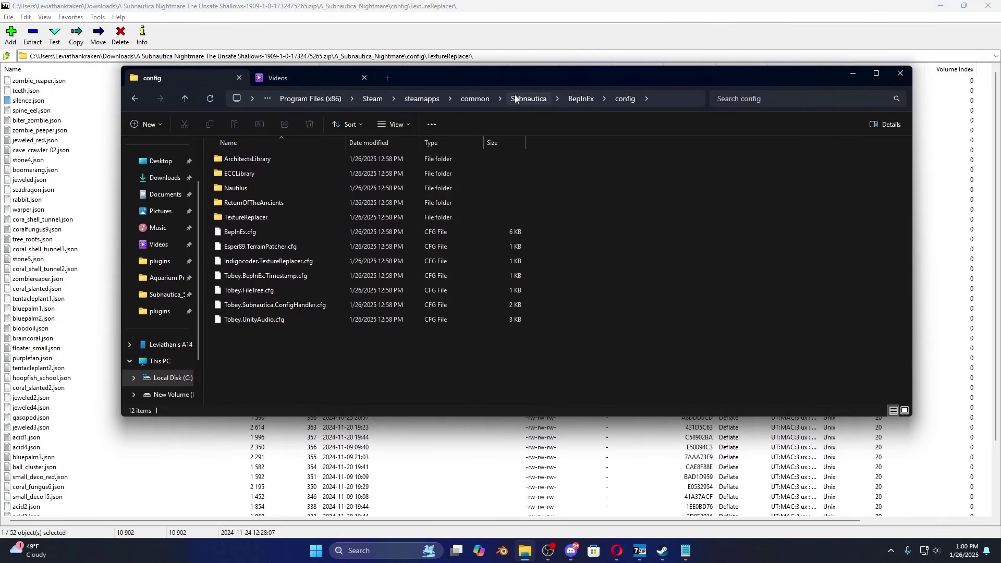
{"action": "double_click", "coordinate": [238, 219]}
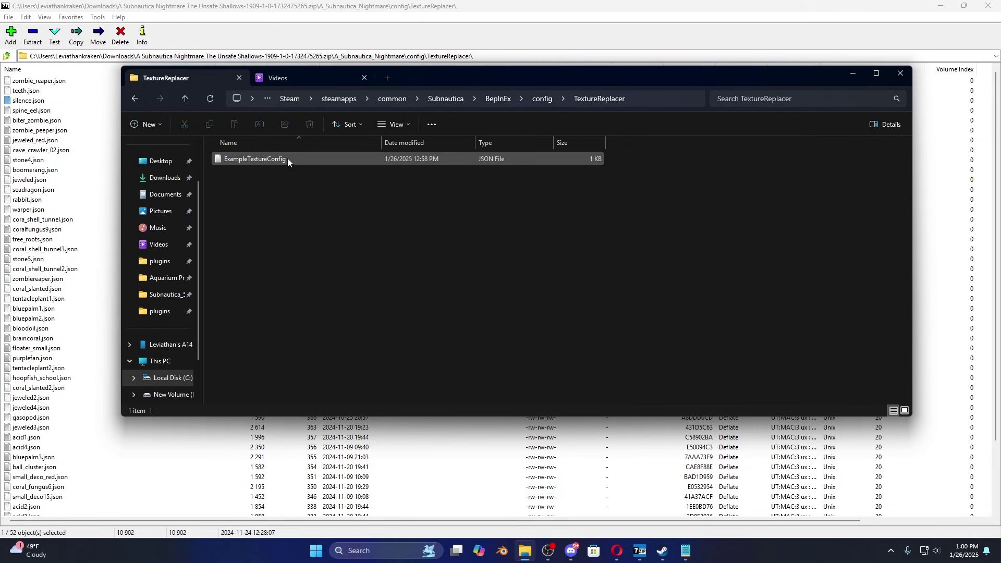
{"action": "left_click", "coordinate": [46, 203]}
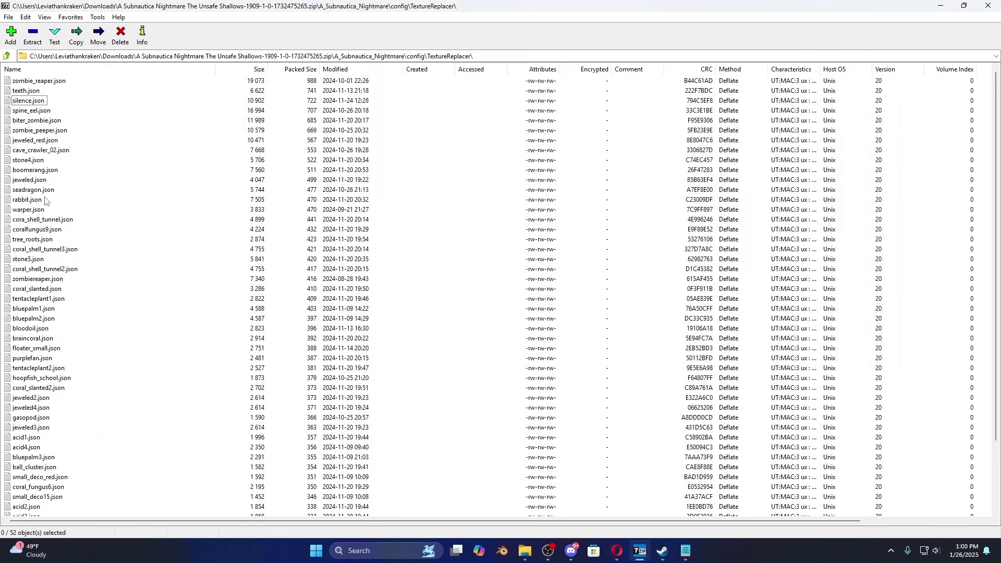
{"action": "key", "text": "ctrl+a"}
{"action": "left_click_drag", "start_coordinate": [58, 195], "coordinate": [120, 279]}
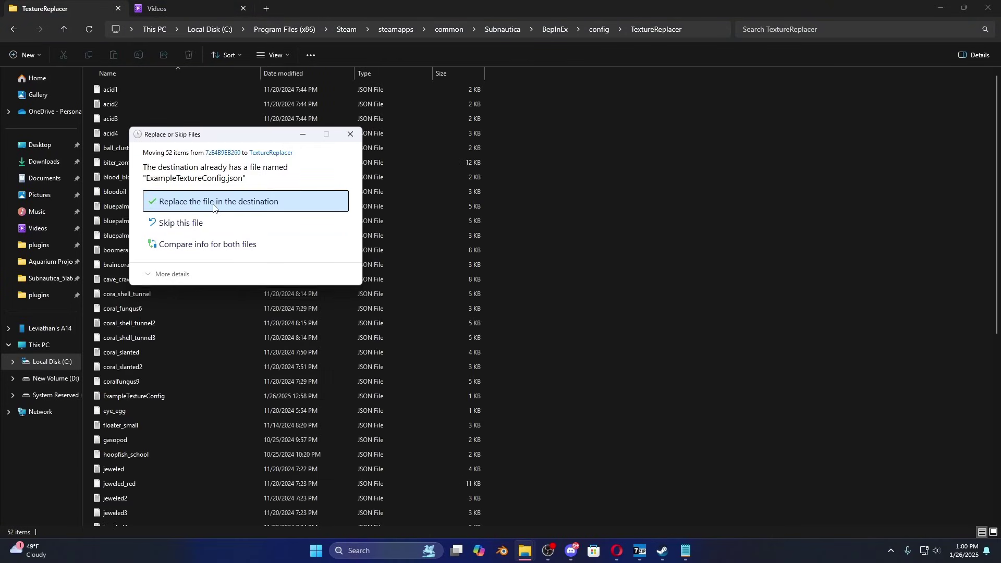
{"action": "left_click", "coordinate": [237, 205]}
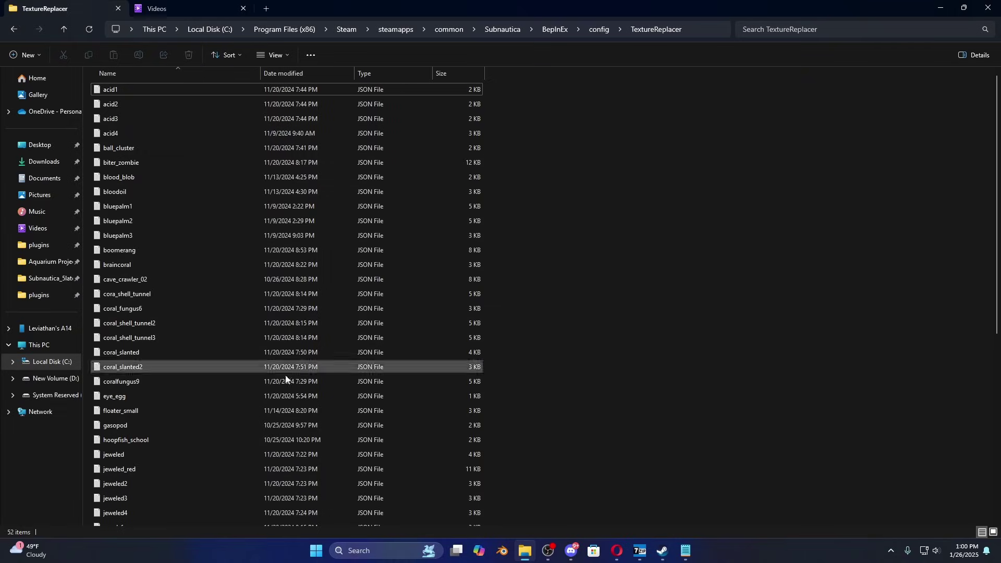
- Go back up in File Explorer to the BepInEx folder
{"action": "scroll", "coordinate": [170, 403], "scroll_direction": "down", "scroll_amount": 7}
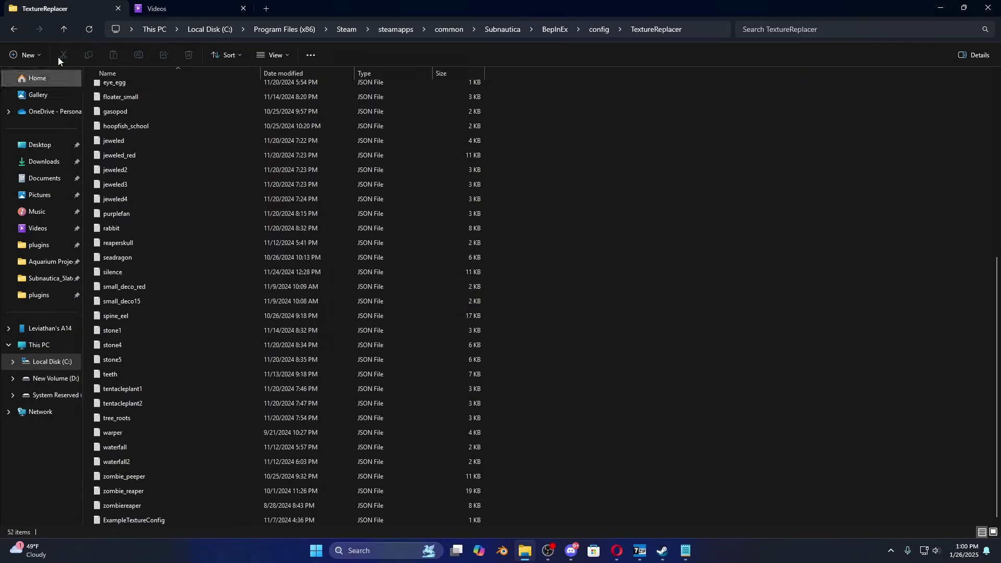
{"action": "left_click", "coordinate": [64, 29]}
{"action": "left_click", "coordinate": [64, 30]}
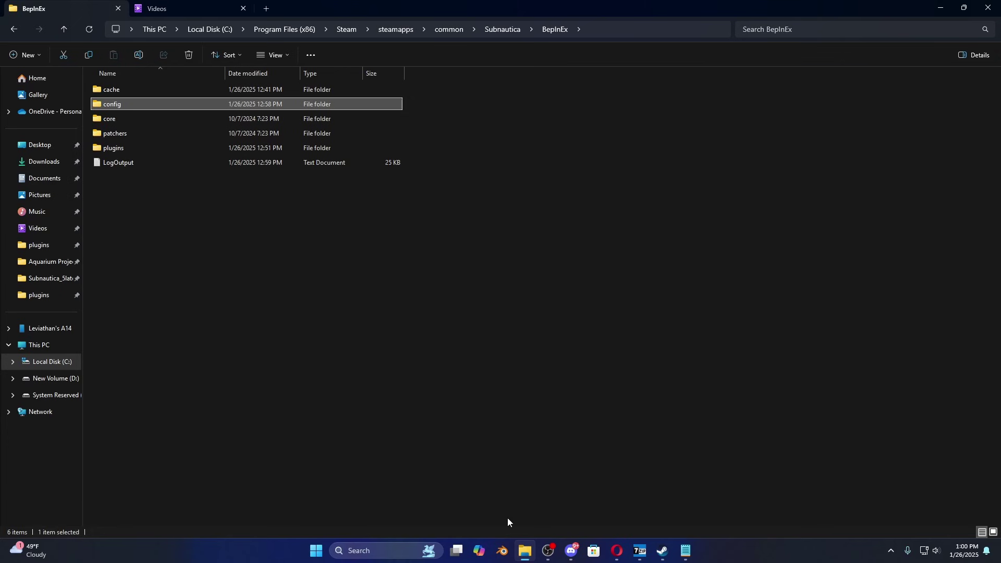
- Open the plugins folder both in the archive and in the game's BepInEx folder
{"action": "left_click", "coordinate": [640, 550]}
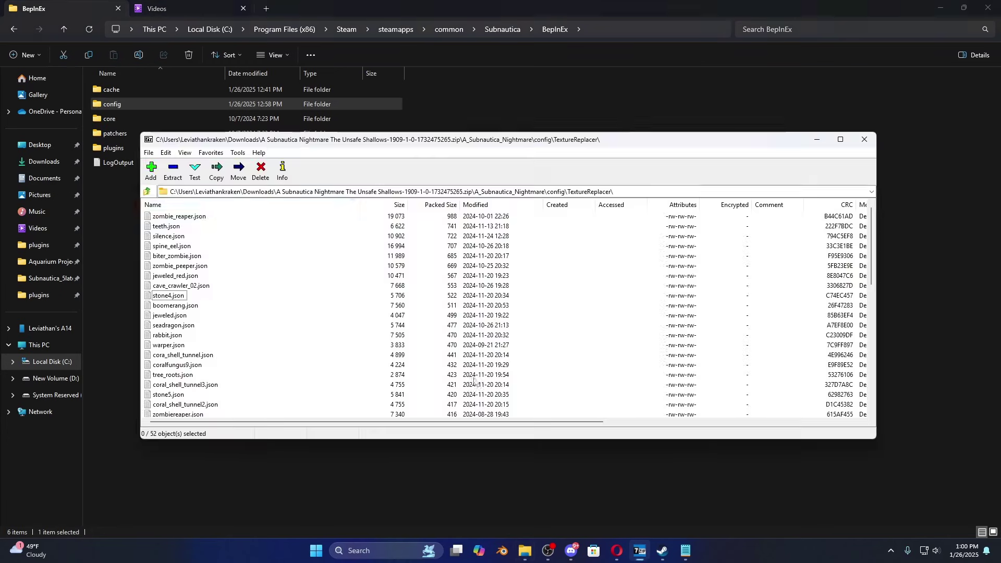
{"action": "left_click", "coordinate": [148, 191]}
{"action": "left_click", "coordinate": [148, 191]}
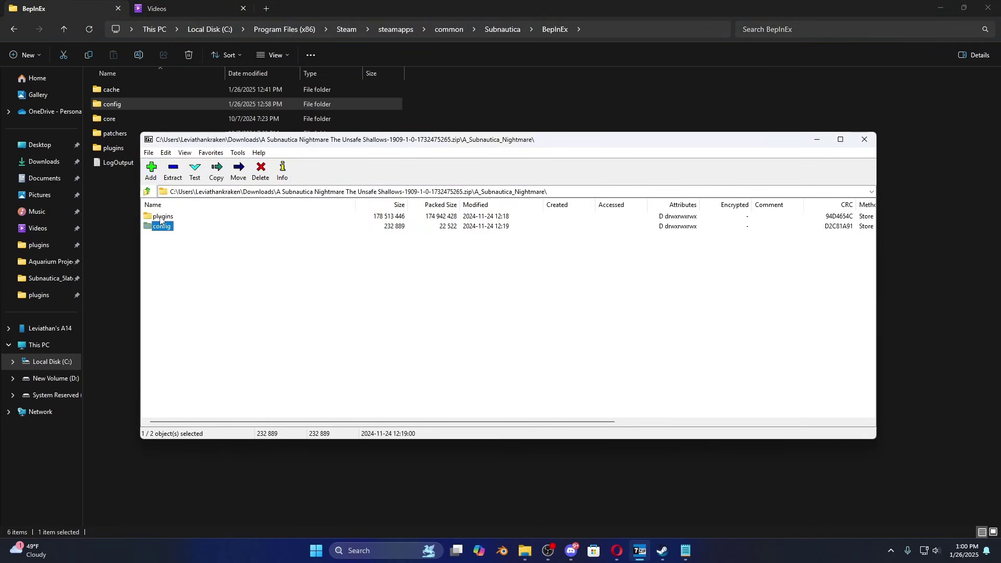
{"action": "double_click", "coordinate": [162, 217]}
{"action": "double_click", "coordinate": [117, 149]}
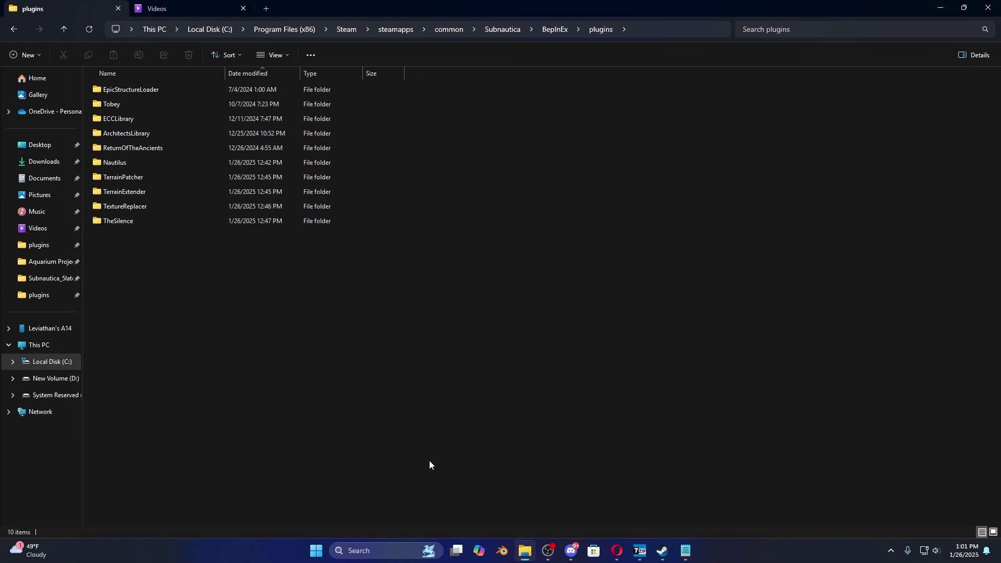
- Arrange the windows side by side and open the archive's TextureReplacer\Assets folder of 85 PNGs
{"action": "left_click", "coordinate": [525, 548]}
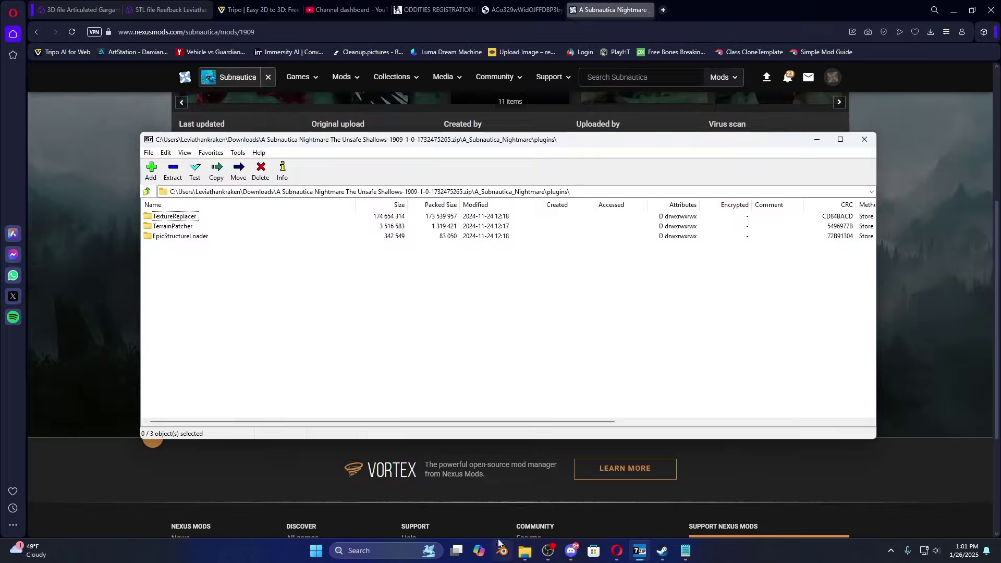
{"action": "left_click", "coordinate": [526, 552]}
{"action": "left_click", "coordinate": [640, 551]}
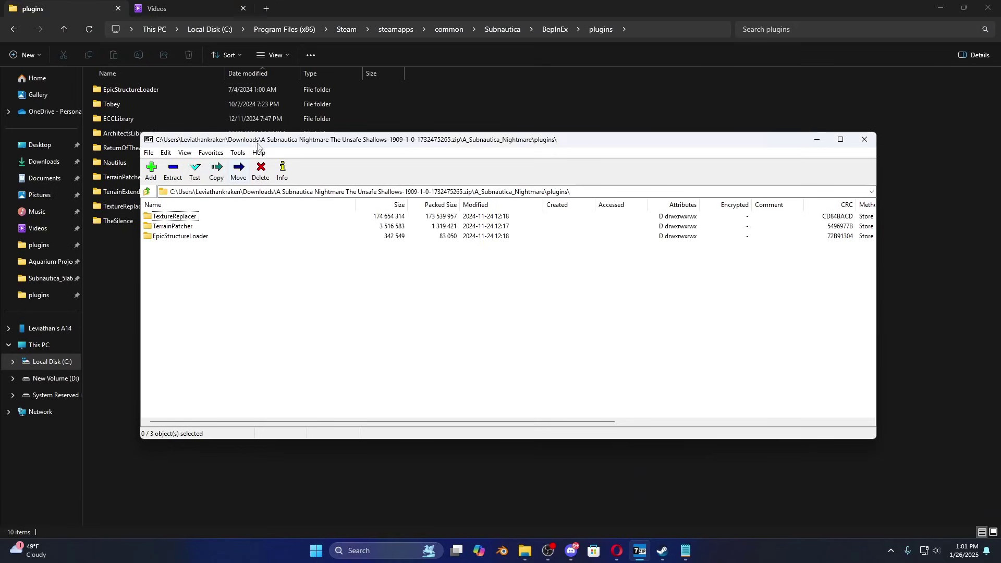
{"action": "left_click_drag", "start_coordinate": [257, 146], "coordinate": [346, 129]}
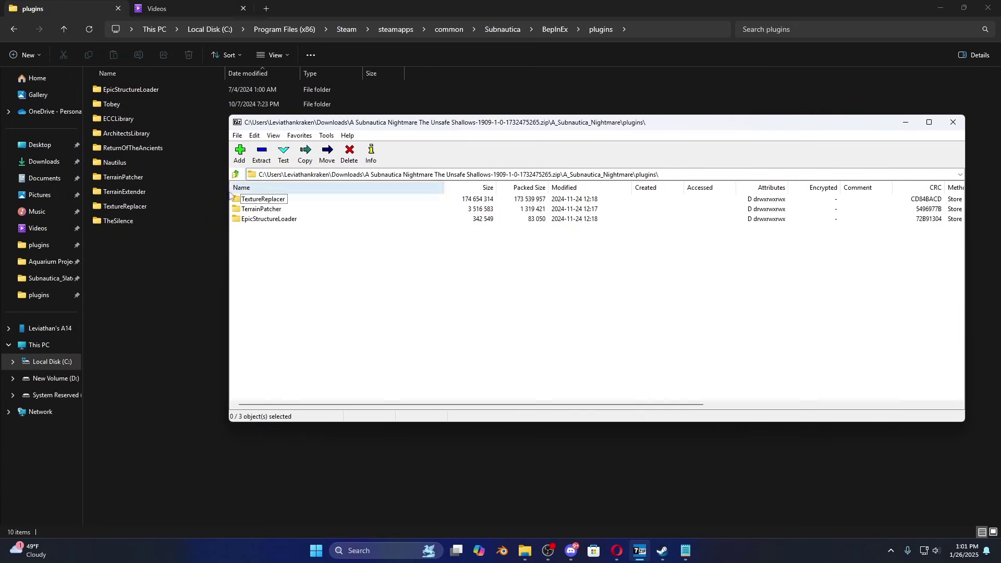
{"action": "double_click", "coordinate": [262, 200]}
{"action": "double_click", "coordinate": [249, 201]}
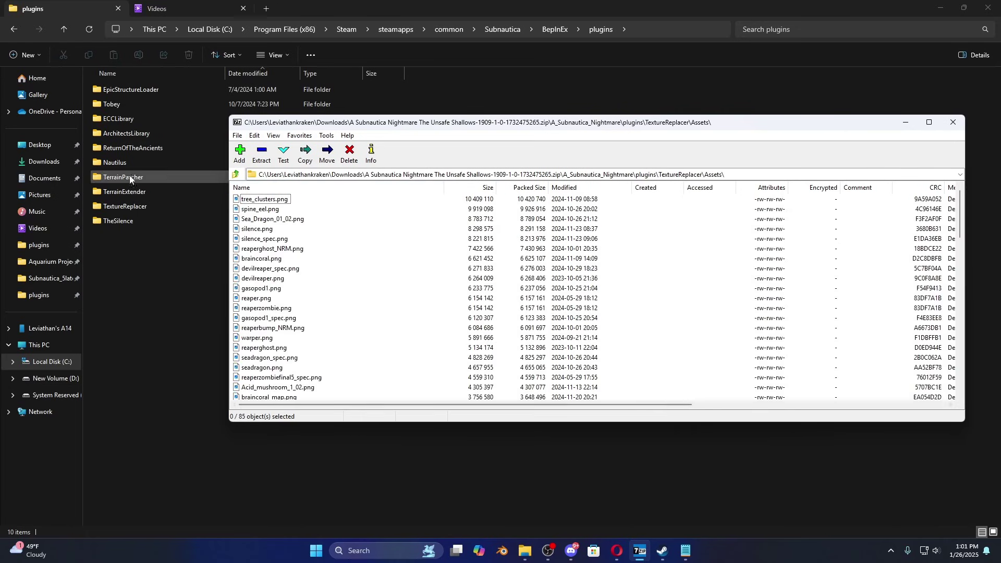
- Open the game's empty plugins\TextureReplacer\Assets folder in Explorer
{"action": "left_click", "coordinate": [118, 212]}
{"action": "double_click", "coordinate": [118, 212]}
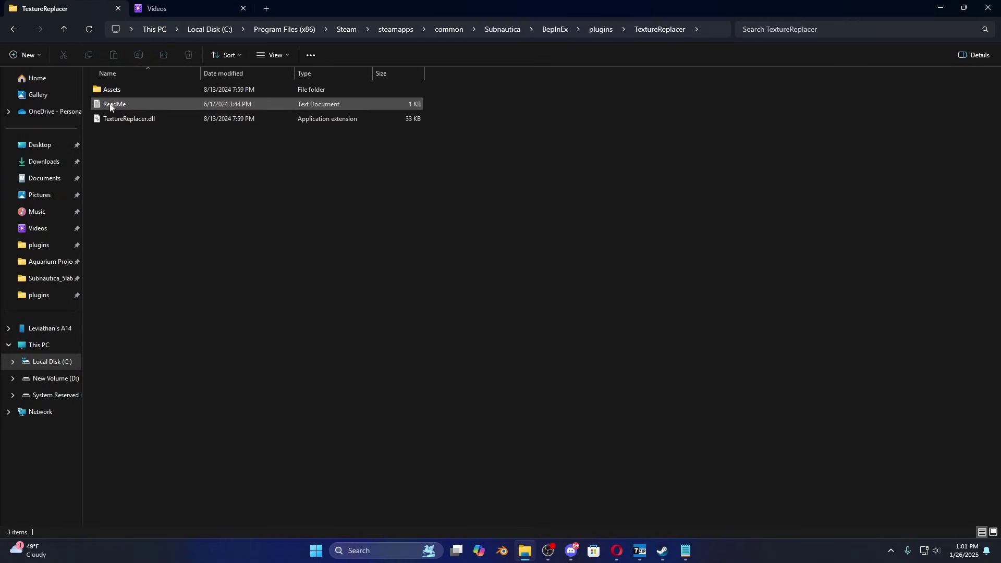
{"action": "double_click", "coordinate": [108, 91]}
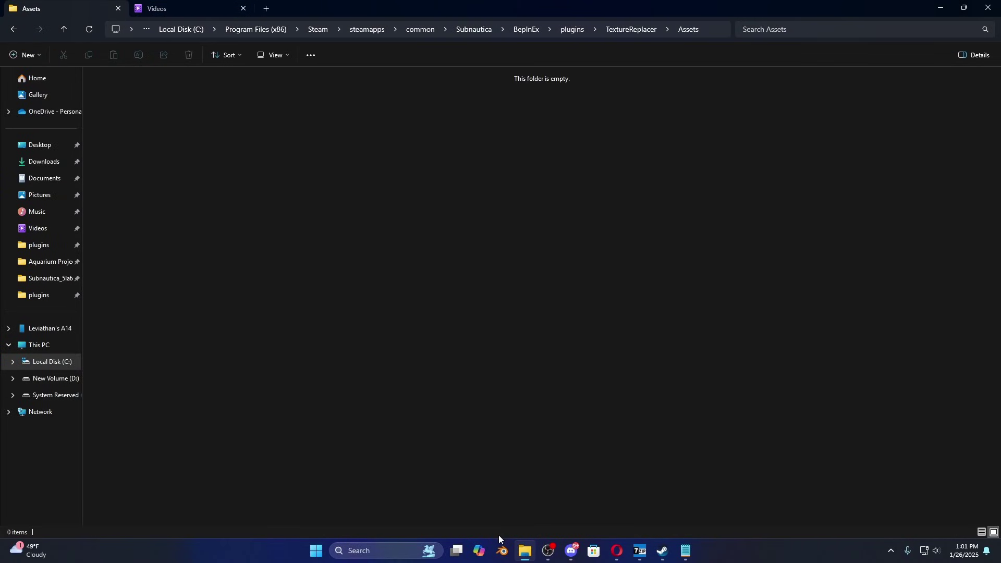
- Copy all 85 texture PNGs from the archive into the game's Assets folder
{"action": "left_click", "coordinate": [647, 547]}
{"action": "left_click", "coordinate": [650, 546]}
{"action": "left_click", "coordinate": [650, 546]}
{"action": "left_click", "coordinate": [264, 319]}
{"action": "key", "text": "ctrl+a"}
{"action": "left_click_drag", "start_coordinate": [264, 319], "coordinate": [154, 247]}
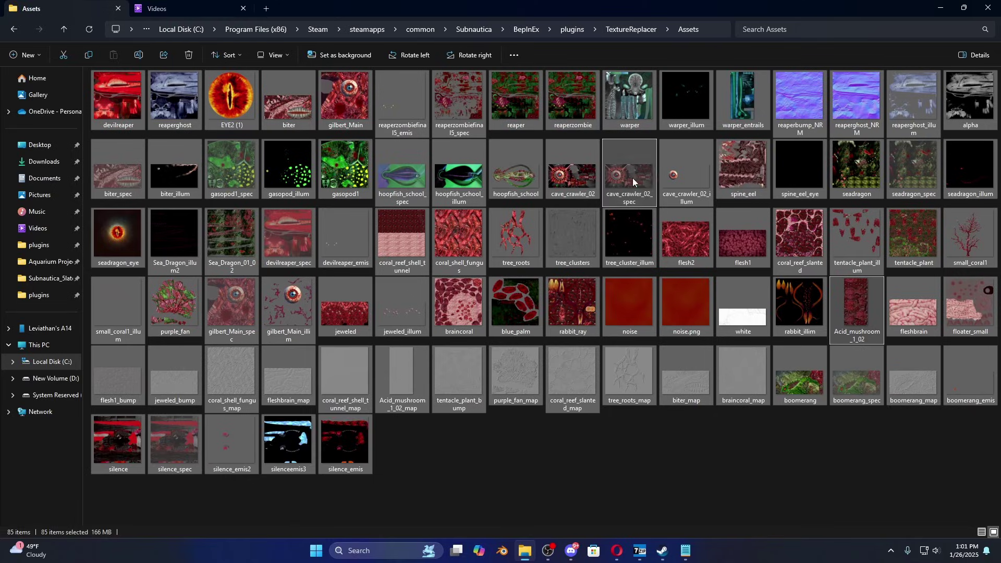
{"action": "left_click", "coordinate": [547, 480]}
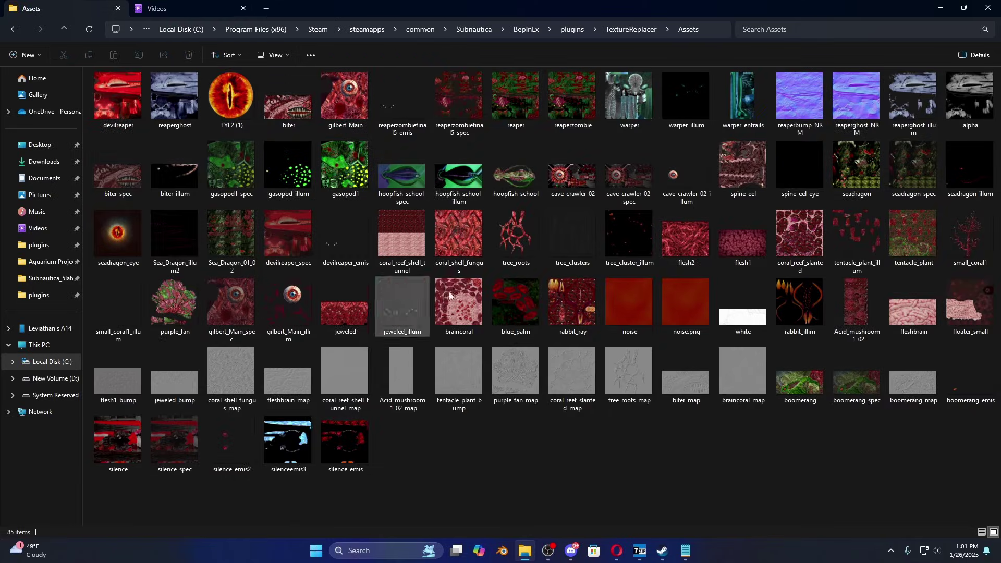
- Open the TerrainPatcher\patches folder in both the archive and the game's plugins folder
{"action": "left_click", "coordinate": [63, 30]}
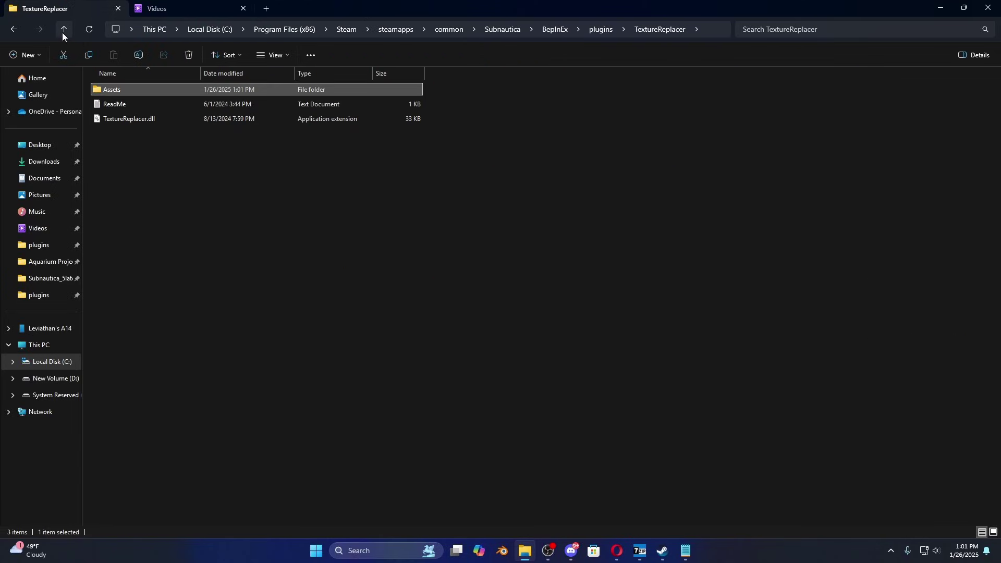
{"action": "left_click", "coordinate": [63, 30]}
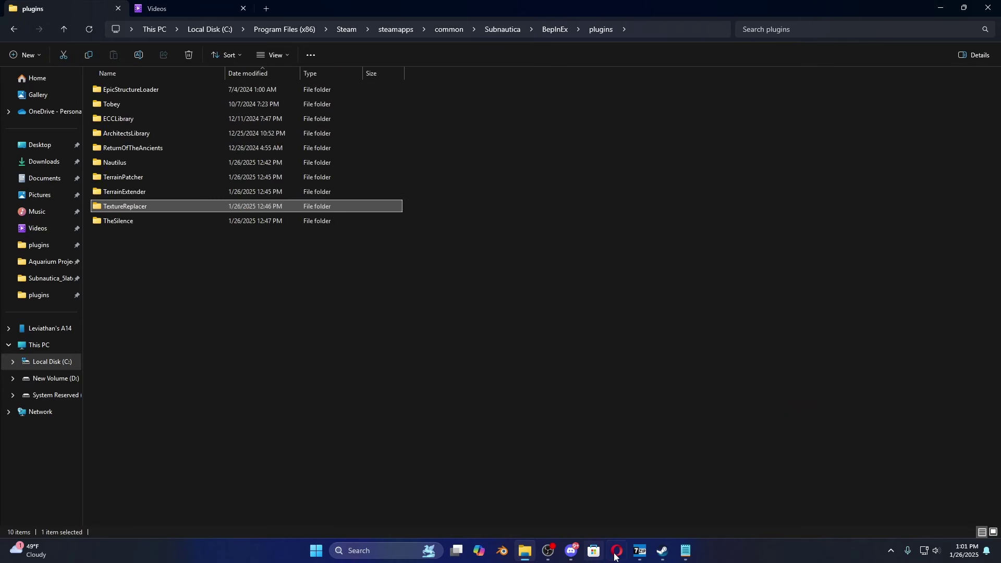
{"action": "left_click", "coordinate": [641, 551]}
{"action": "left_click", "coordinate": [236, 174]}
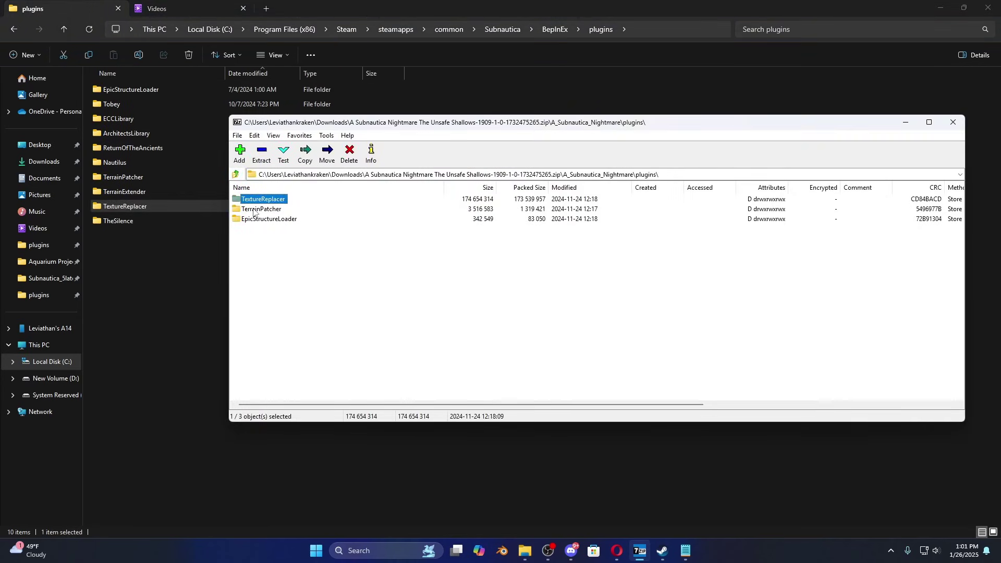
{"action": "double_click", "coordinate": [254, 210]}
{"action": "double_click", "coordinate": [125, 177]}
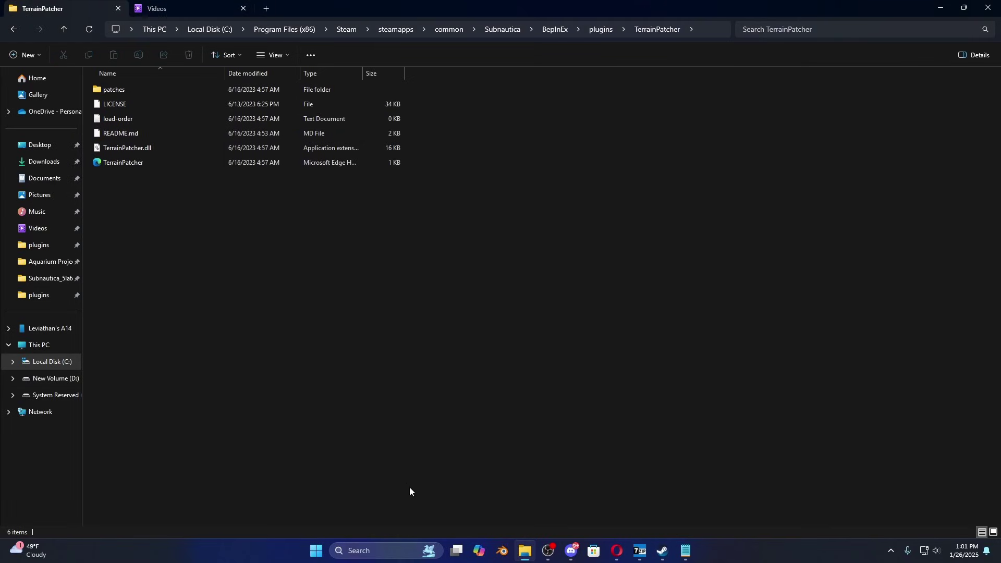
{"action": "left_click", "coordinate": [640, 551]}
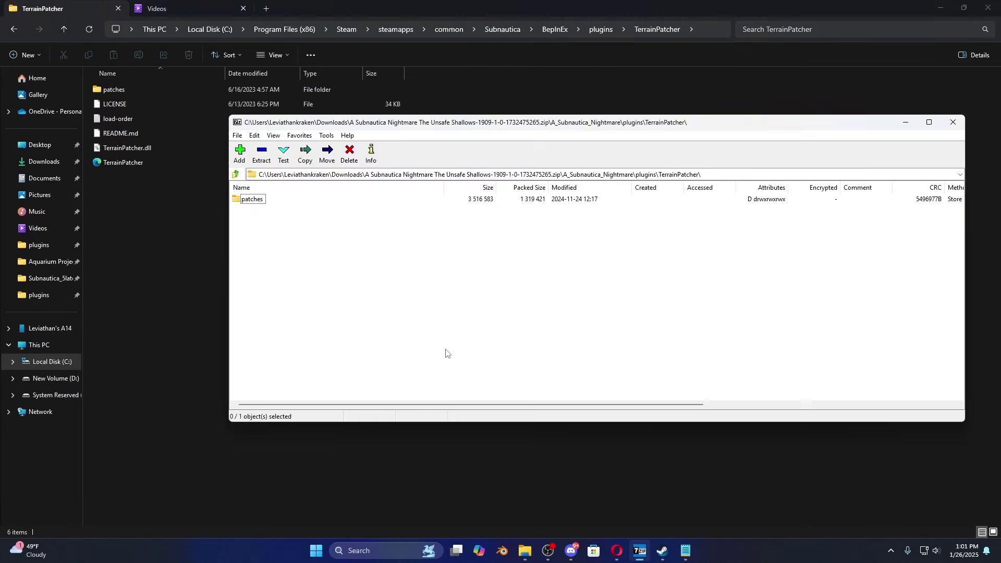
{"action": "double_click", "coordinate": [255, 201]}
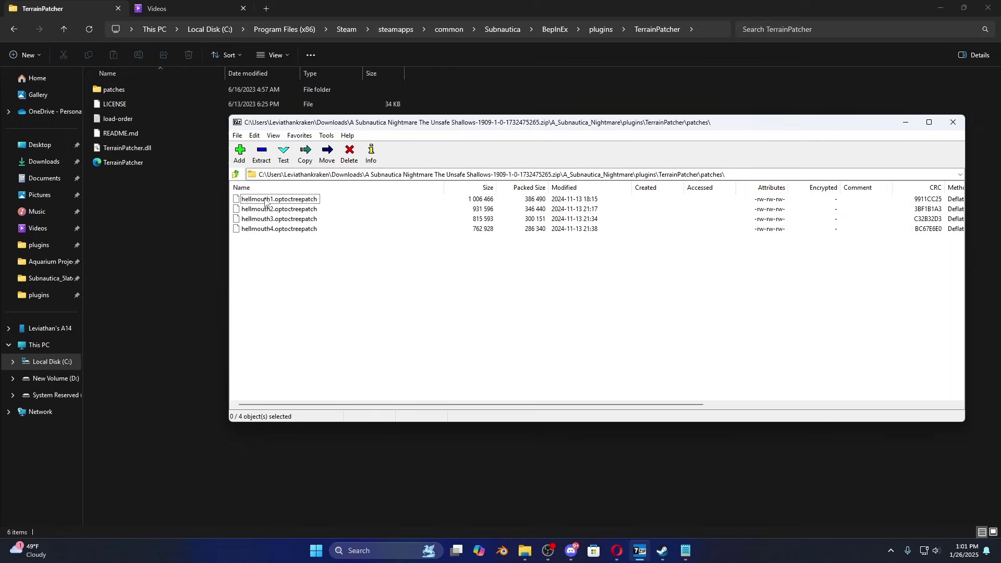
{"action": "double_click", "coordinate": [116, 92]}
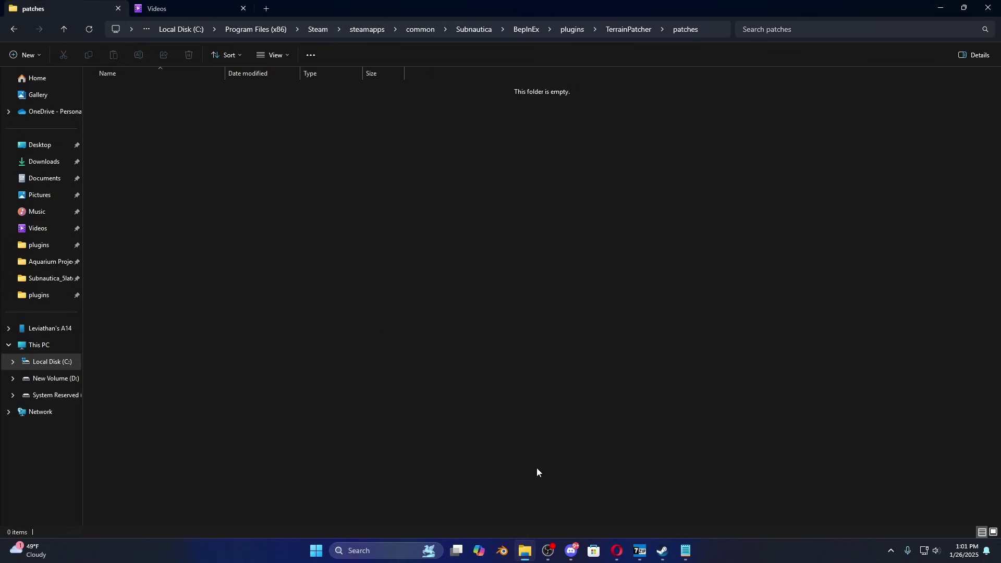
- Copy the four hellmouth1–4.optoctreepatch files into the game's patches folder
{"action": "key", "text": "alt+Tab"}
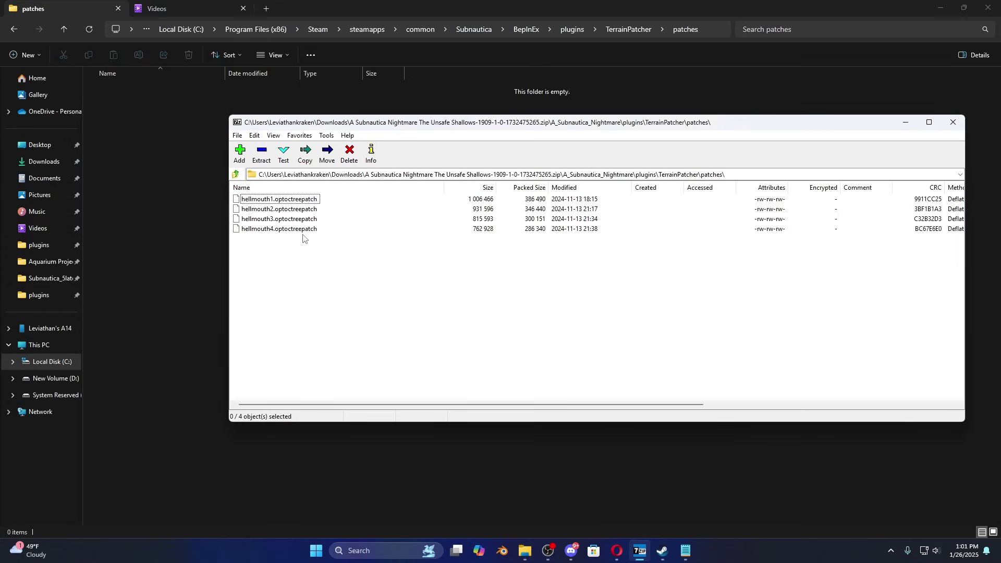
{"action": "left_click_drag", "start_coordinate": [308, 261], "coordinate": [188, 195]}
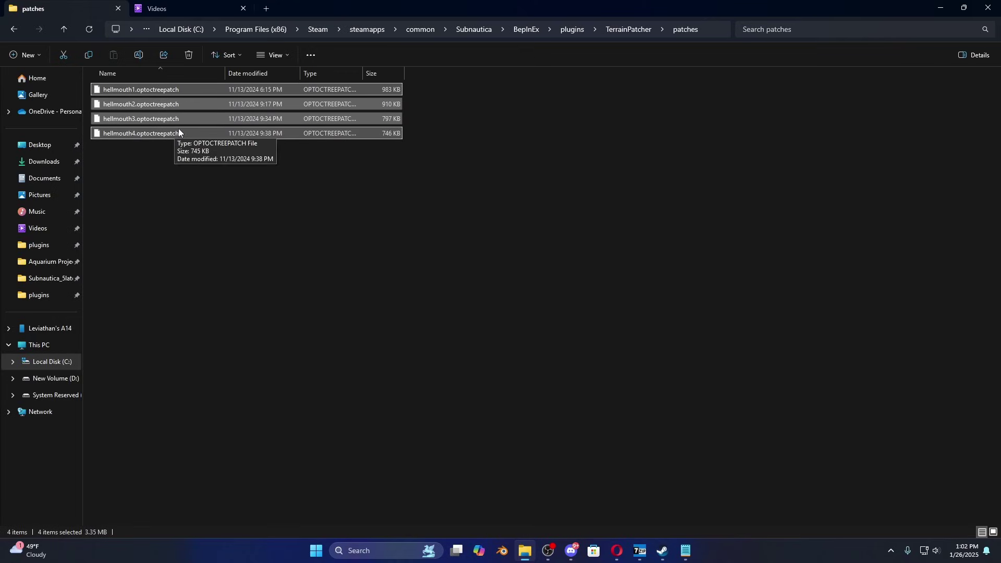
{"action": "left_click", "coordinate": [183, 165]}
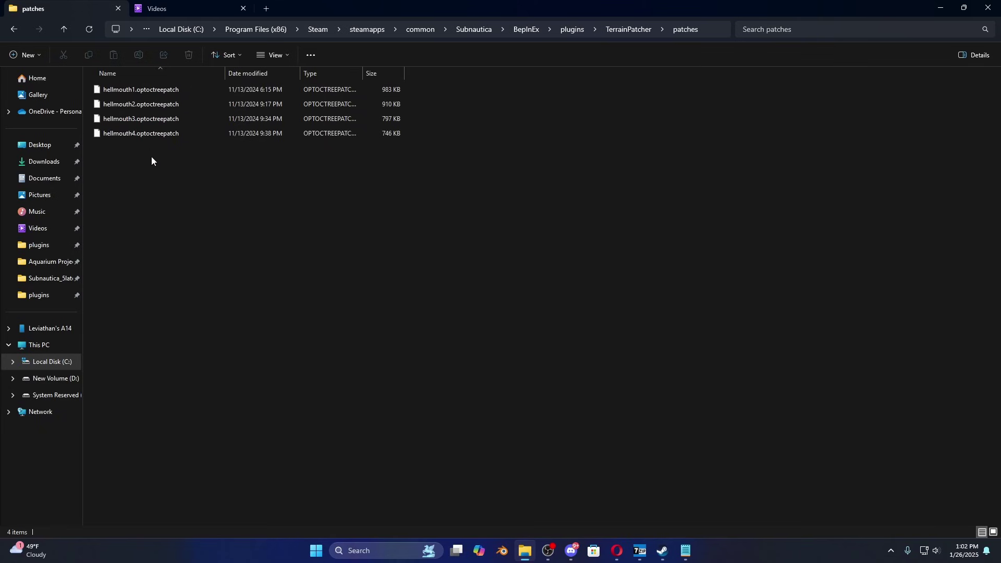
- Open EpicStructureLoader in the archive and the game's empty EpicStructureLoader\Structures folder in Explorer
{"action": "left_click", "coordinate": [640, 550]}
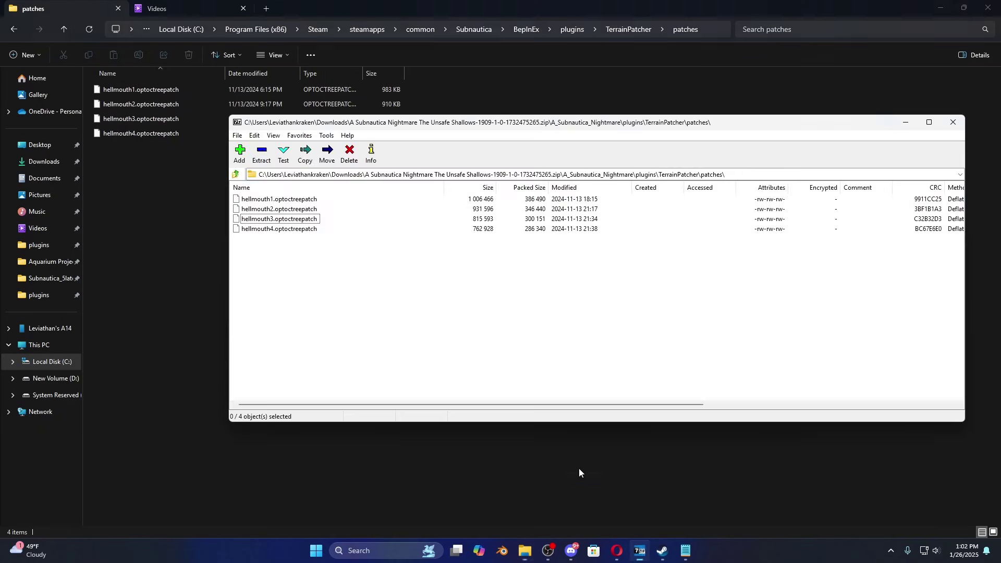
{"action": "double_click", "coordinate": [237, 175]}
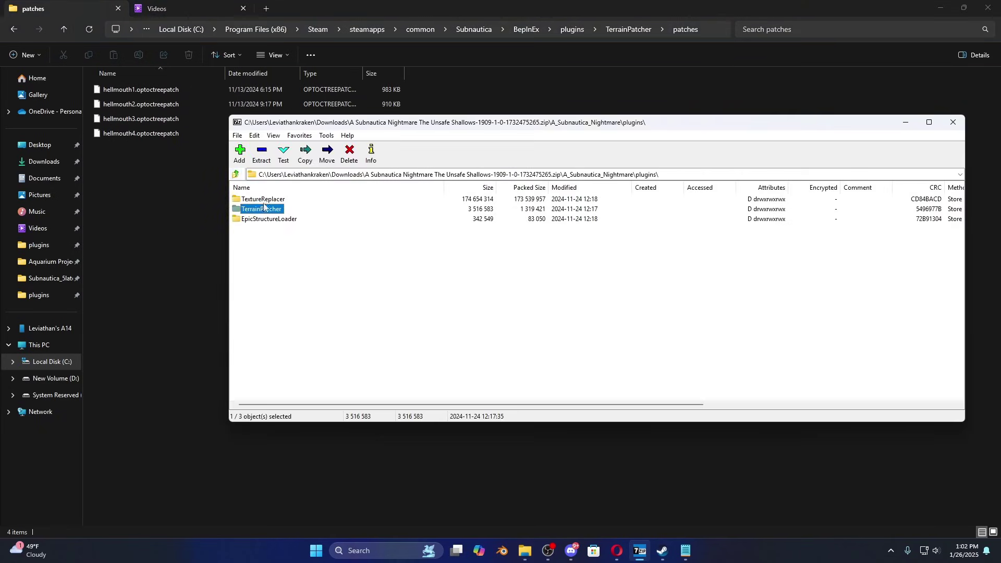
{"action": "double_click", "coordinate": [262, 219]}
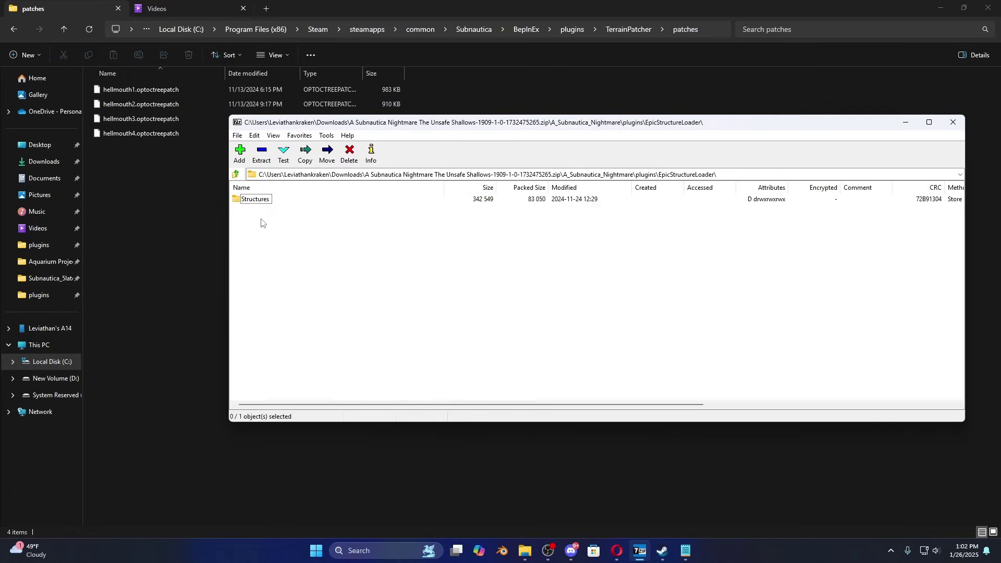
{"action": "left_click", "coordinate": [187, 191]}
{"action": "left_click", "coordinate": [65, 30]}
{"action": "left_click", "coordinate": [70, 32]}
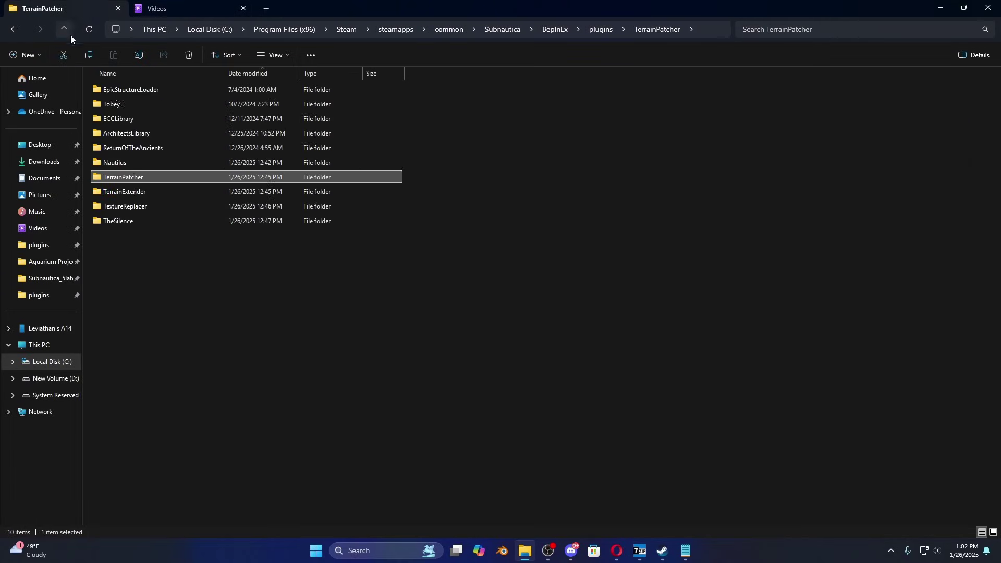
{"action": "double_click", "coordinate": [115, 92]}
{"action": "double_click", "coordinate": [131, 92]}
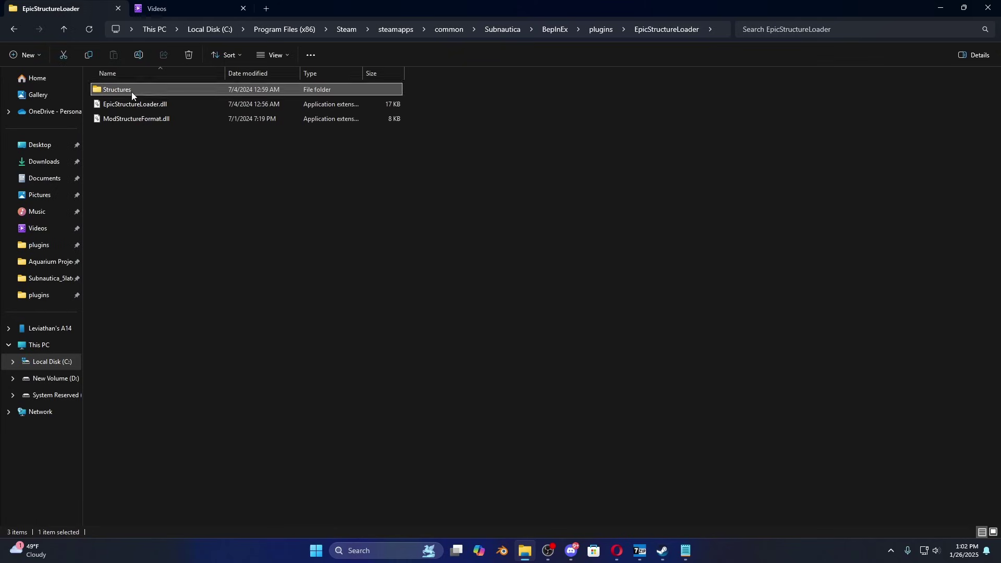
- Copy the archive's seven .structure files into the game's Structures folder
{"action": "mouse_move", "coordinate": [640, 551]}
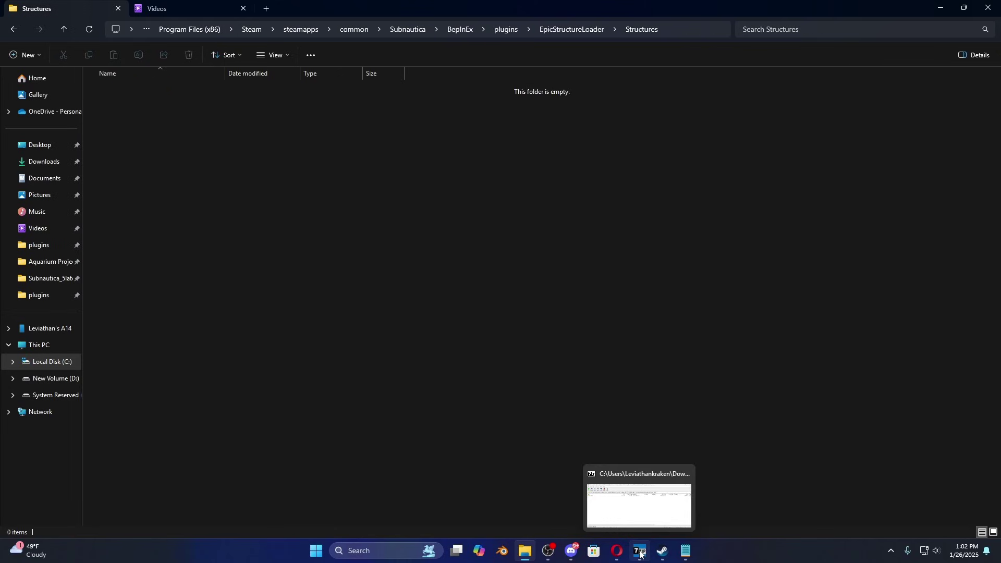
{"action": "left_click", "coordinate": [639, 498]}
{"action": "double_click", "coordinate": [261, 200]}
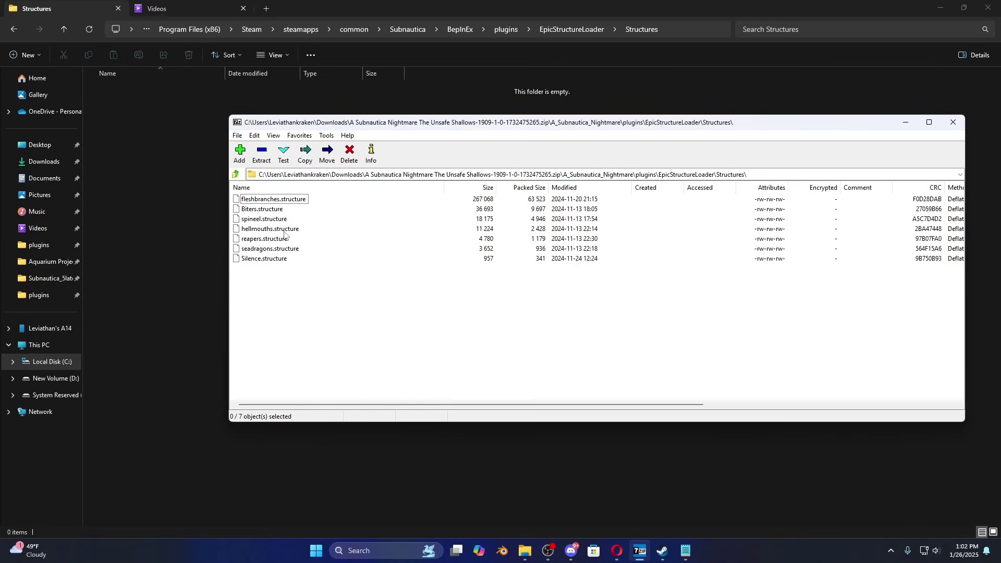
{"action": "left_click_drag", "start_coordinate": [291, 277], "coordinate": [265, 195]}
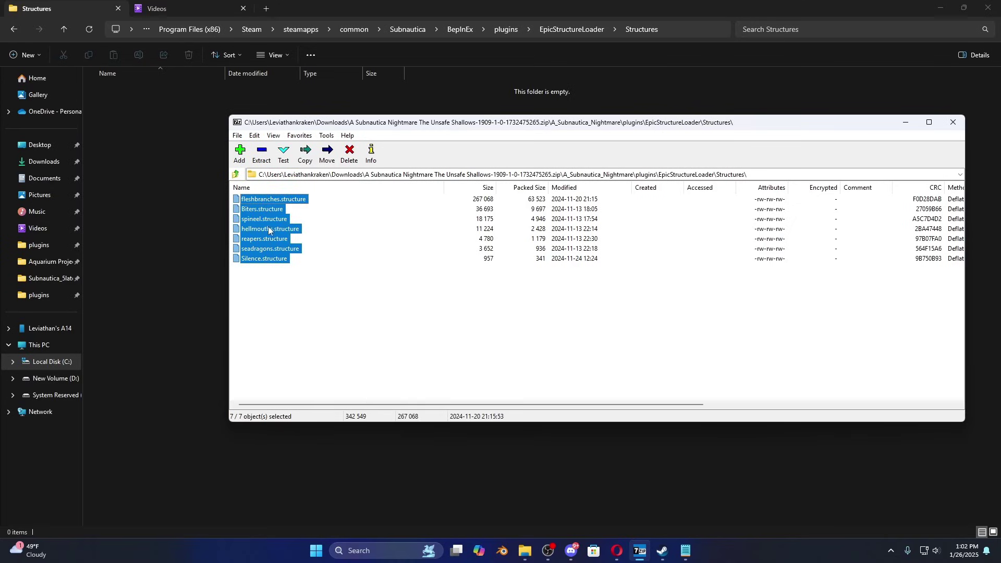
{"action": "left_click_drag", "start_coordinate": [276, 233], "coordinate": [190, 170]}
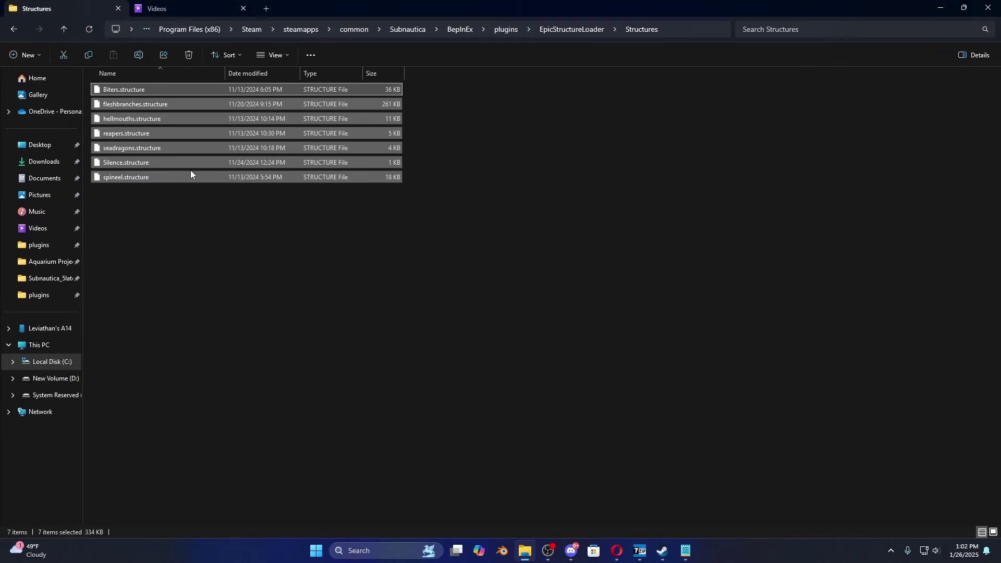
{"action": "left_click", "coordinate": [201, 215]}
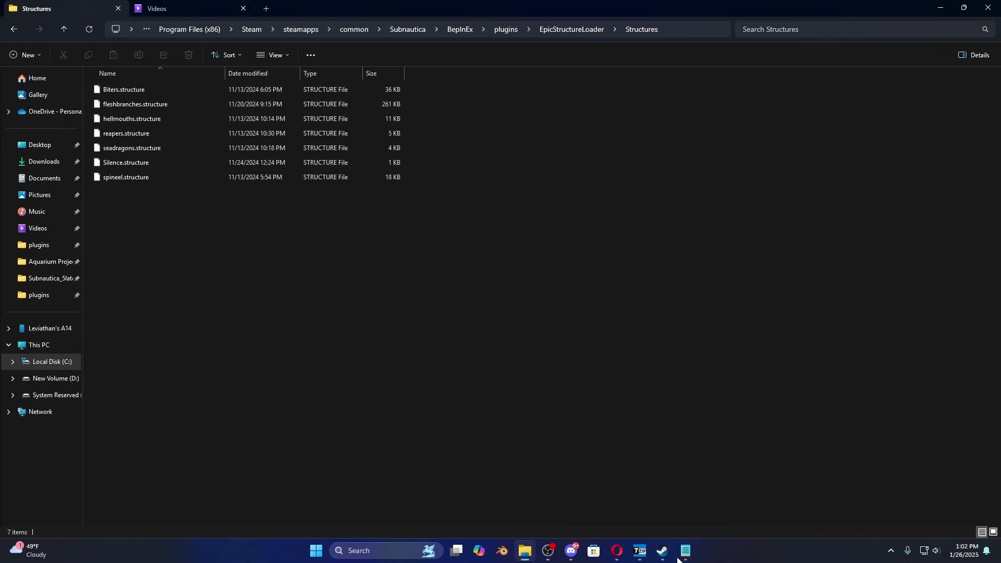
- Return the archive to its top folder and close 7-Zip
{"action": "left_click", "coordinate": [641, 552]}
{"action": "left_click", "coordinate": [238, 174]}
{"action": "left_click", "coordinate": [237, 175]}
{"action": "left_click", "coordinate": [237, 175]}
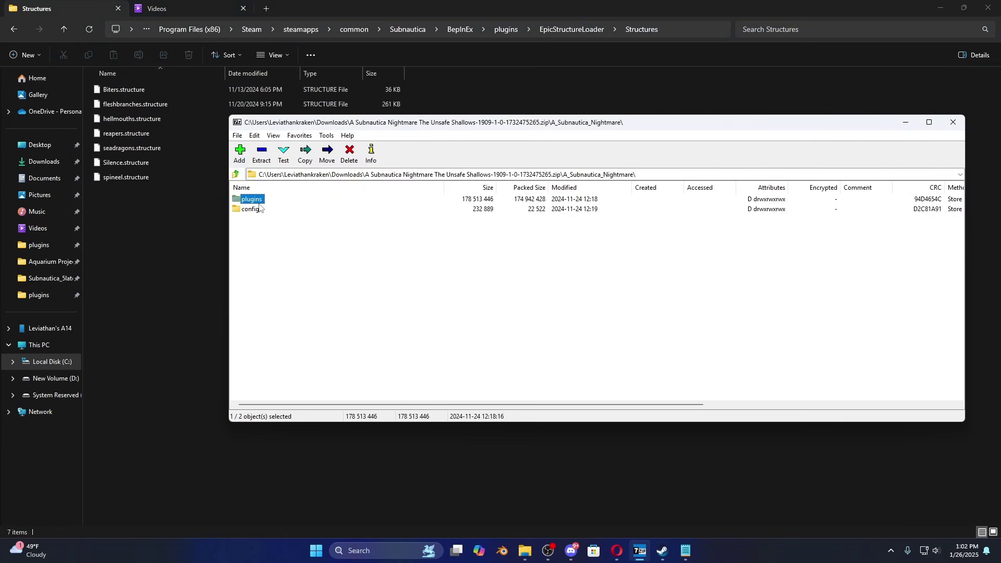
{"action": "left_click", "coordinate": [954, 124]}
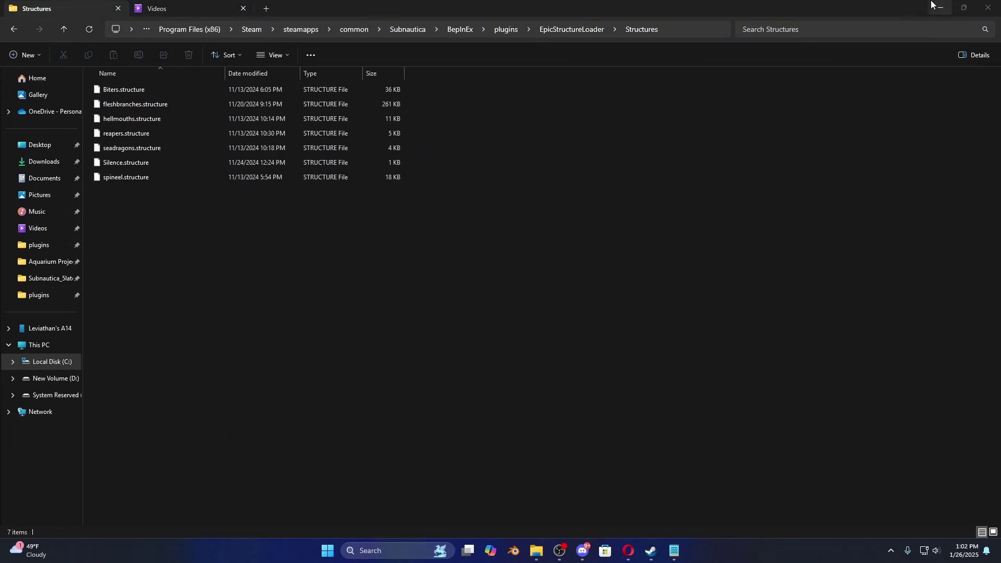
{"action": "left_click", "coordinate": [936, 12]}
{"action": "scroll", "coordinate": [534, 203], "scroll_direction": "up", "scroll_amount": 5}
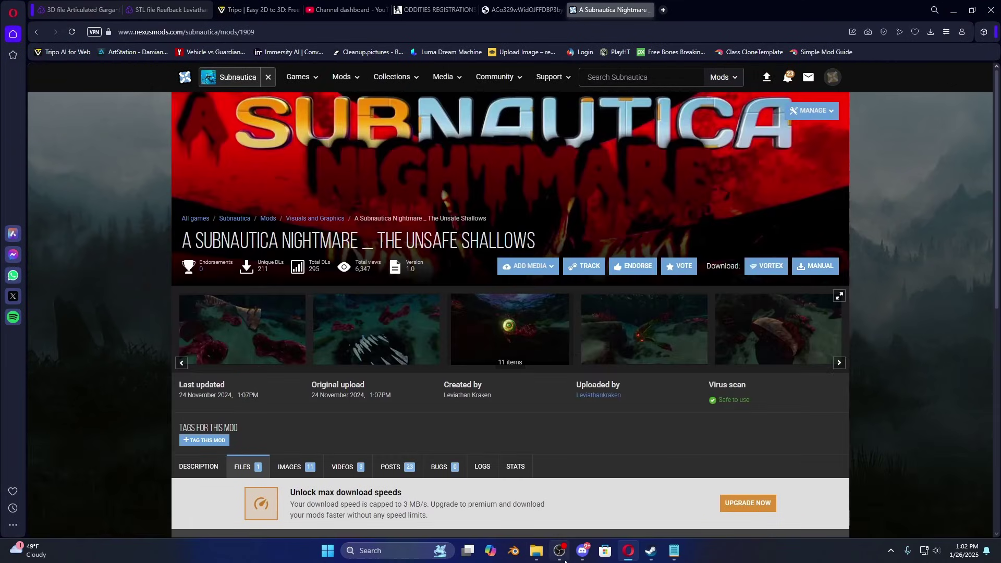
- Go up from Structures to the Subnautica install folder and launch Subnautica.exe
{"action": "left_click", "coordinate": [537, 551]}
{"action": "left_click", "coordinate": [64, 29]}
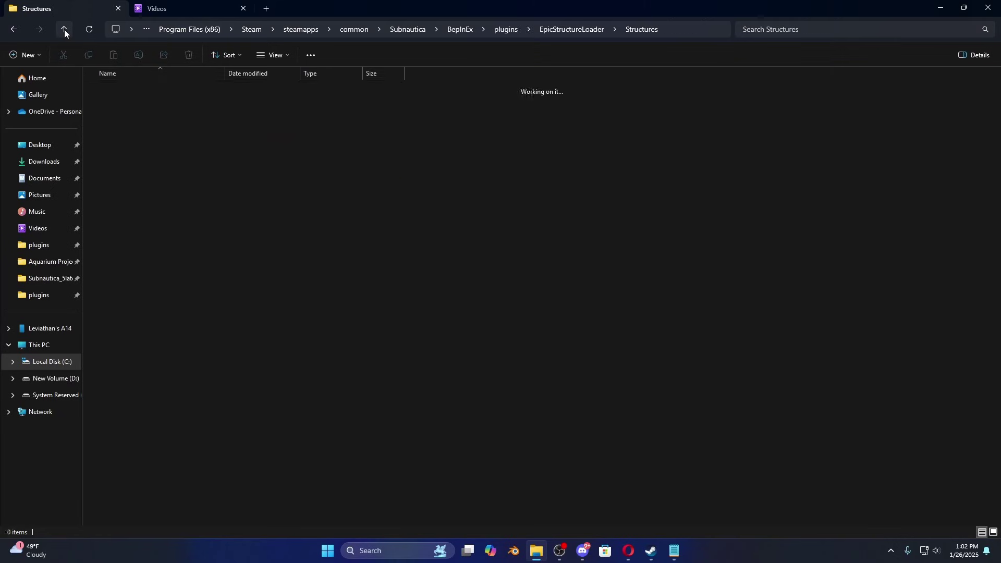
{"action": "left_click", "coordinate": [64, 29]}
{"action": "left_click", "coordinate": [64, 29]}
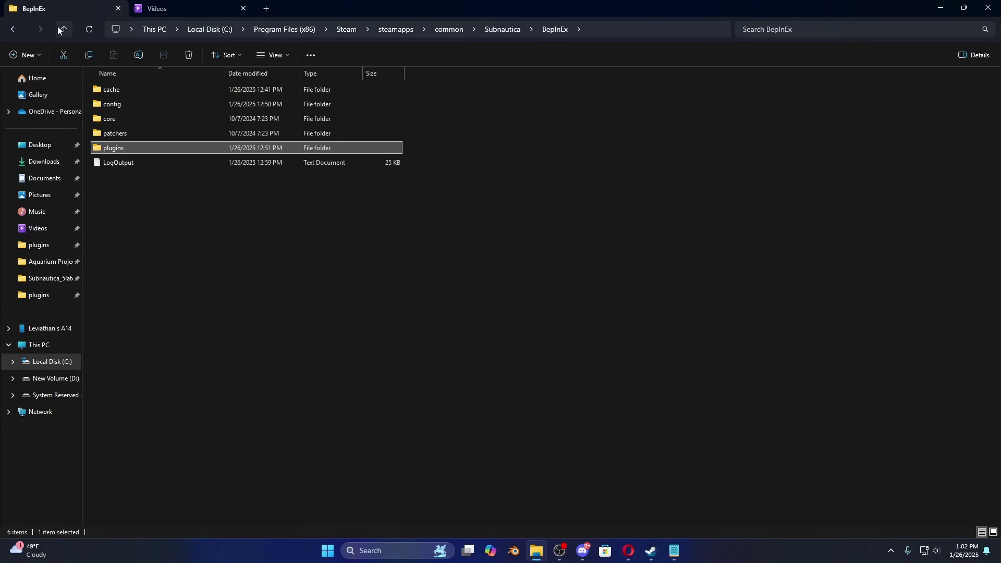
{"action": "left_click", "coordinate": [65, 29]}
{"action": "double_click", "coordinate": [129, 148]}
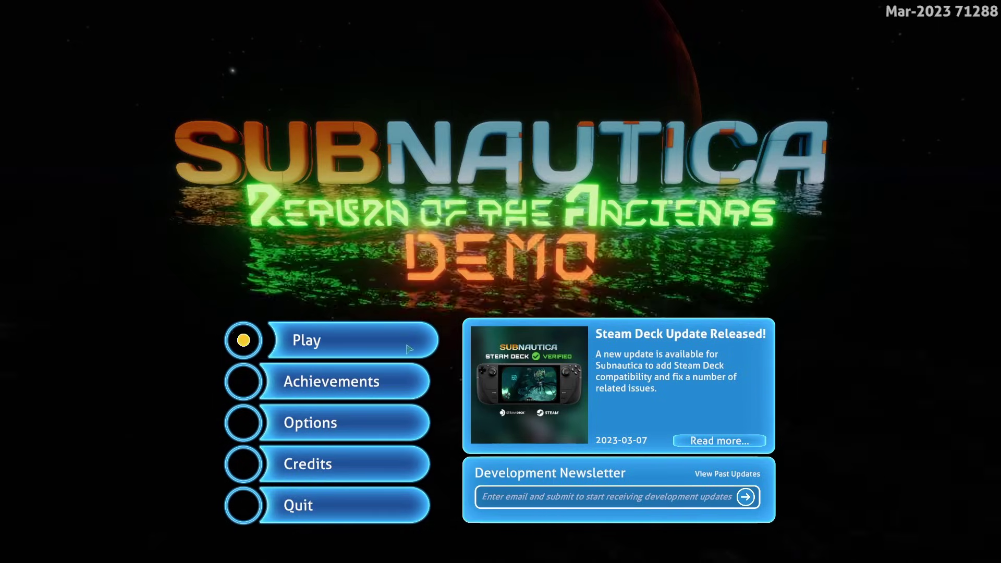
- From the main menu, choose Play, New Game, then Creative mode
{"action": "left_click", "coordinate": [334, 340]}
{"action": "left_click", "coordinate": [615, 298]}
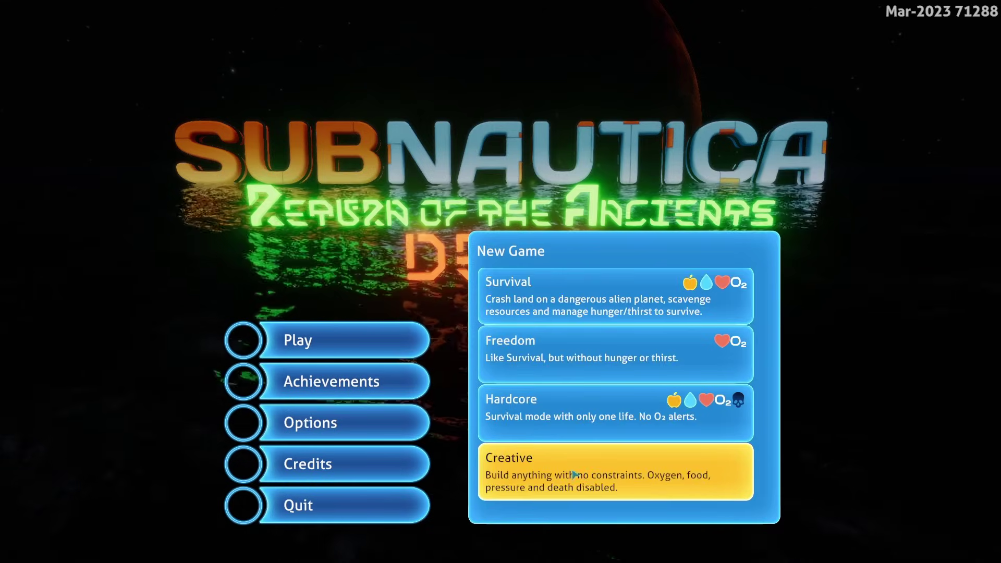
{"action": "left_click", "coordinate": [576, 472]}
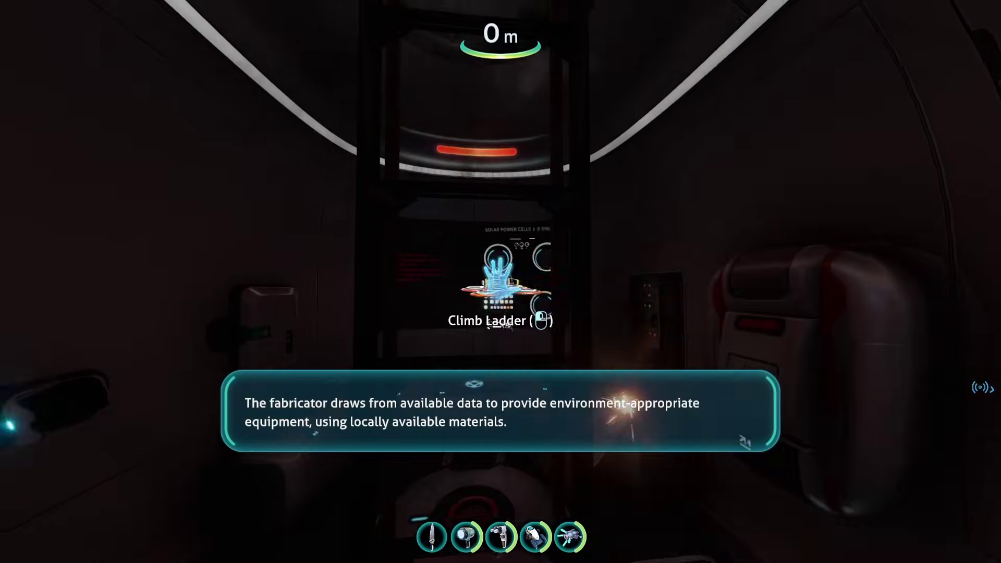
- Climb out of the lifepod and swim the shallows past the red spiky creatures
{"action": "left_click", "coordinate": [498, 276]}
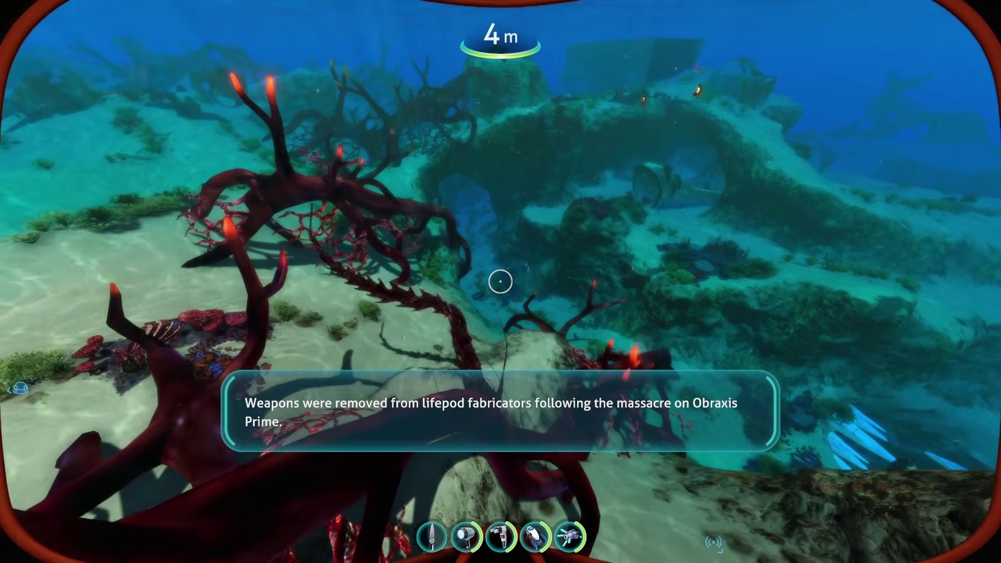
{"action": "key", "text": "w"}
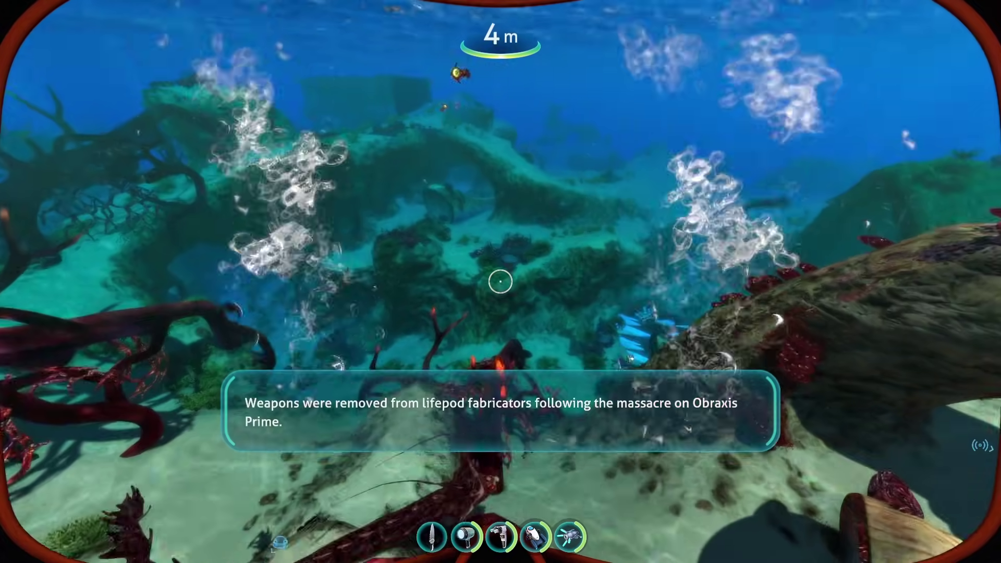
{"action": "key", "text": "w"}
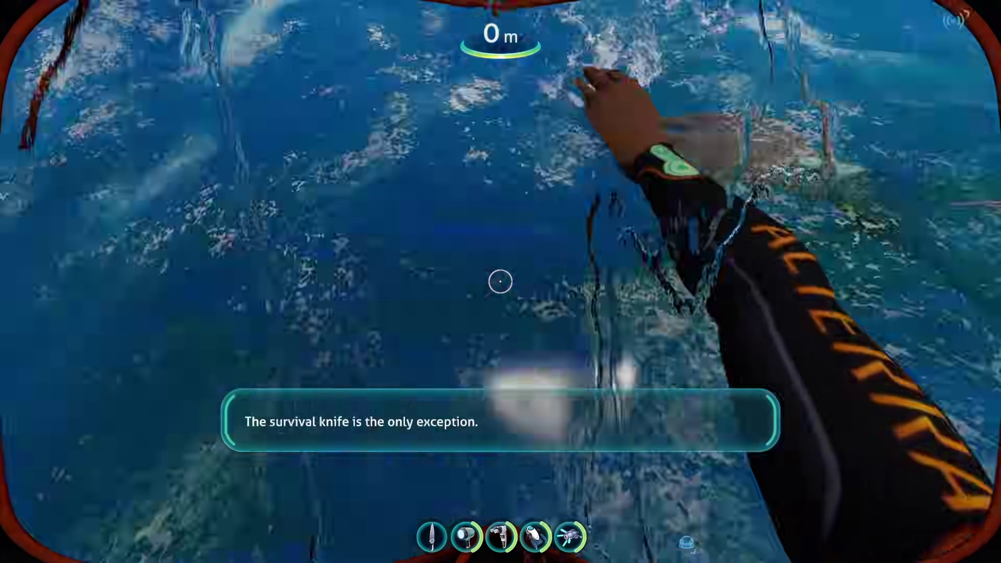
{"action": "key", "text": "w"}
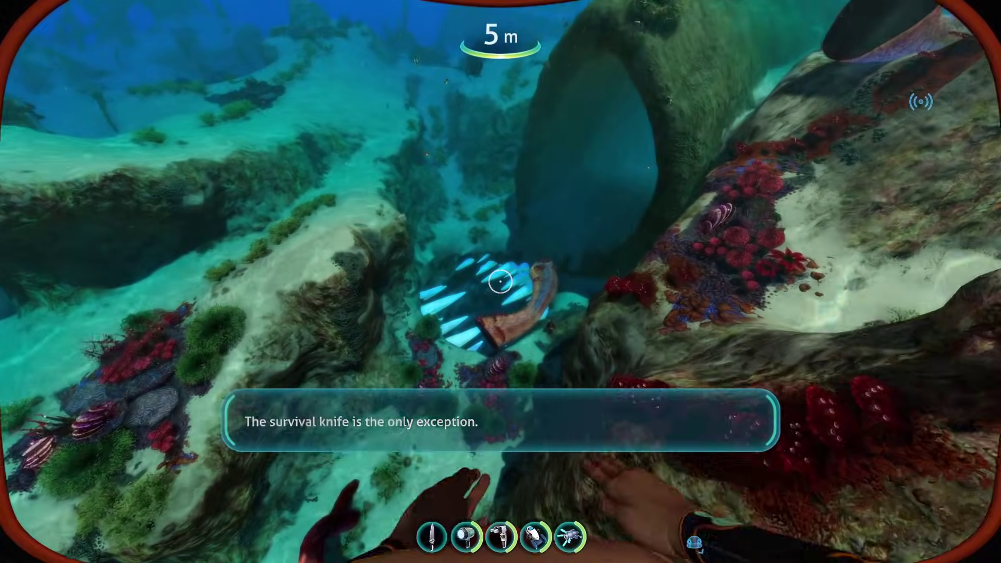
{"action": "key", "text": "w"}
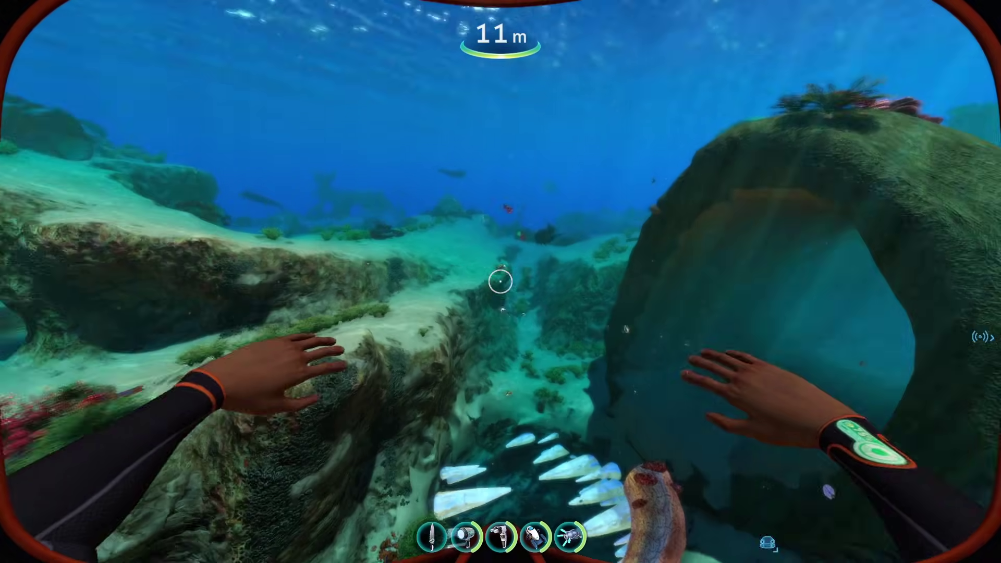
{"action": "key", "text": "w"}
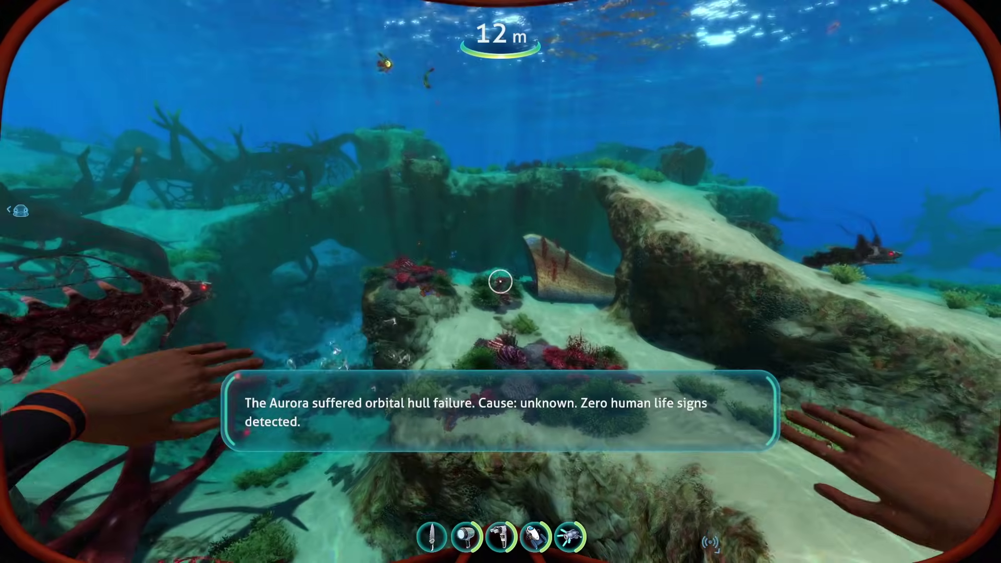
{"action": "key", "text": "w"}
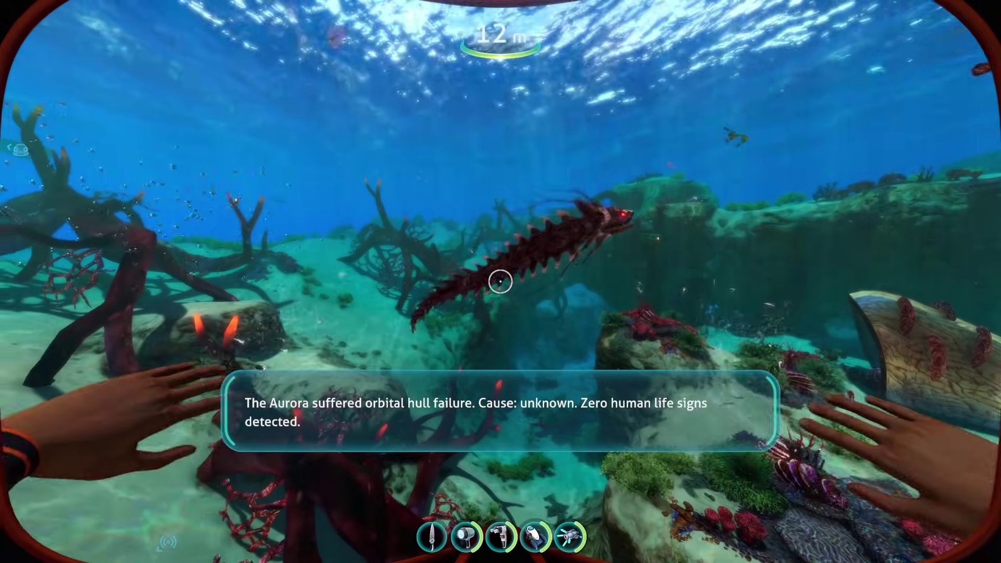
{"action": "key", "text": "w"}
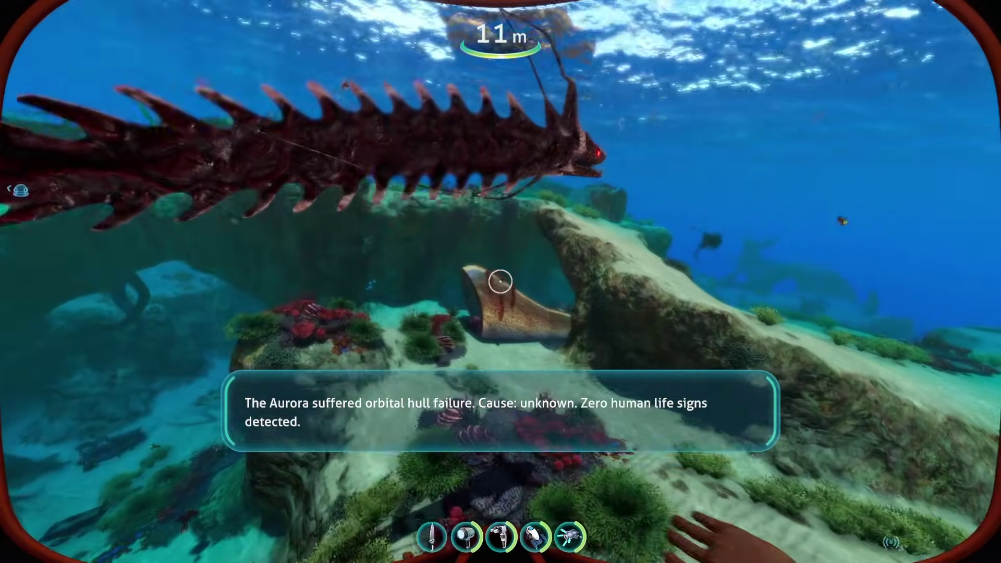
{"action": "key", "text": "w"}
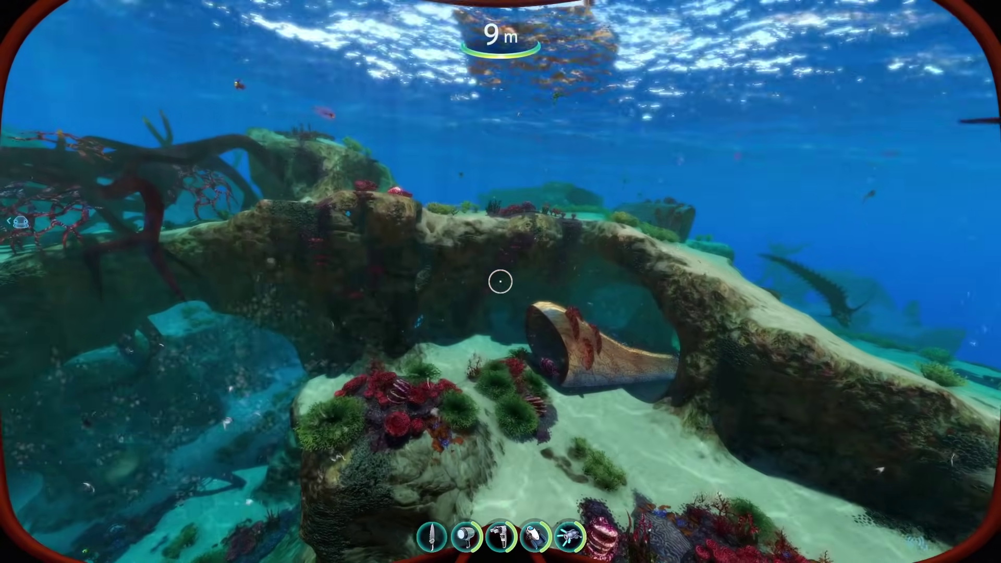
- Pause, quit to the main menu, then exit Subnautica to the desktop
{"action": "key", "text": "Escape"}
{"action": "left_click", "coordinate": [576, 382]}
{"action": "left_click", "coordinate": [472, 302]}
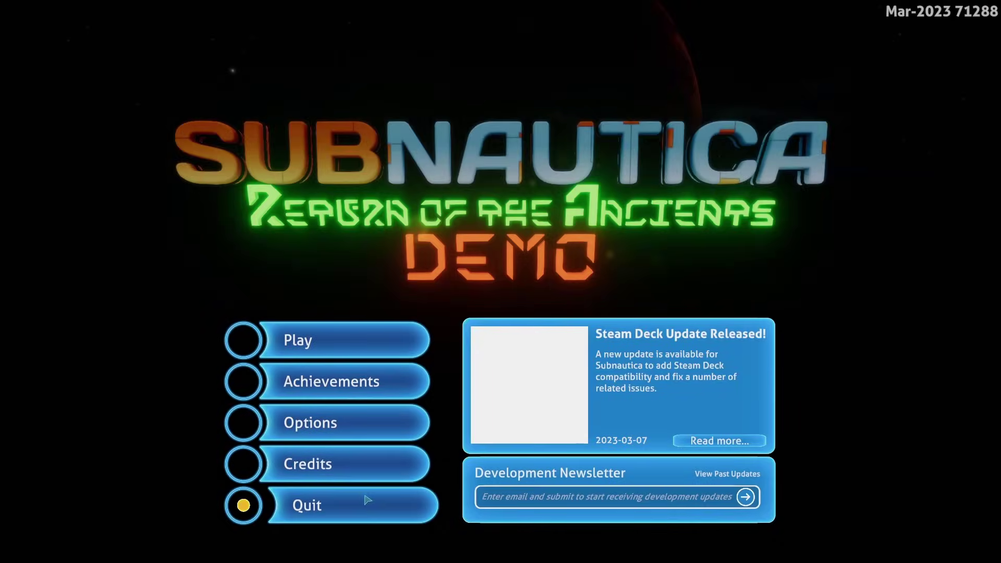
{"action": "left_click", "coordinate": [368, 501]}
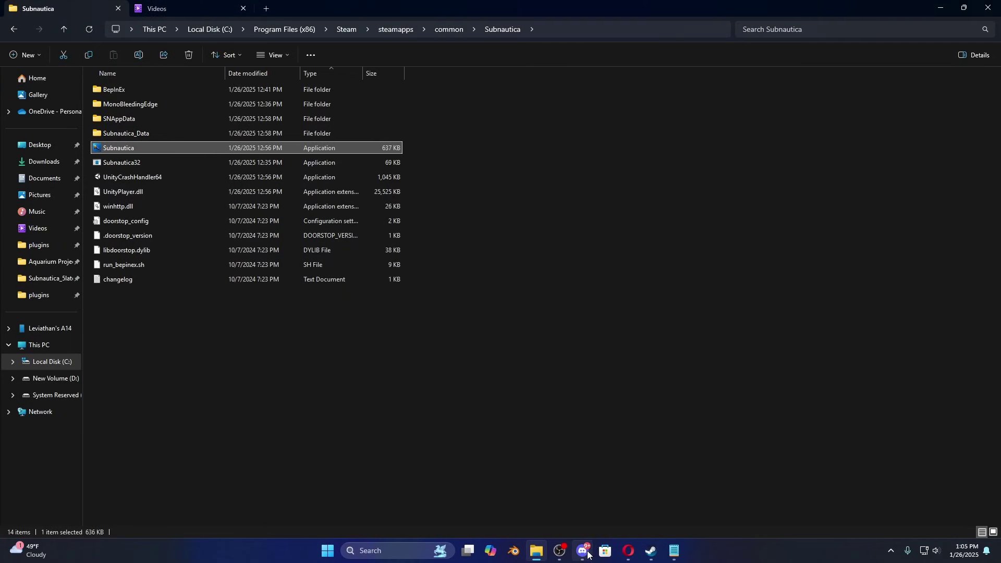
{"action": "left_click", "coordinate": [628, 551]}
- Search the site for 'the red' and open The Red Plague (Act 1) mod page
{"action": "left_click", "coordinate": [625, 78]}
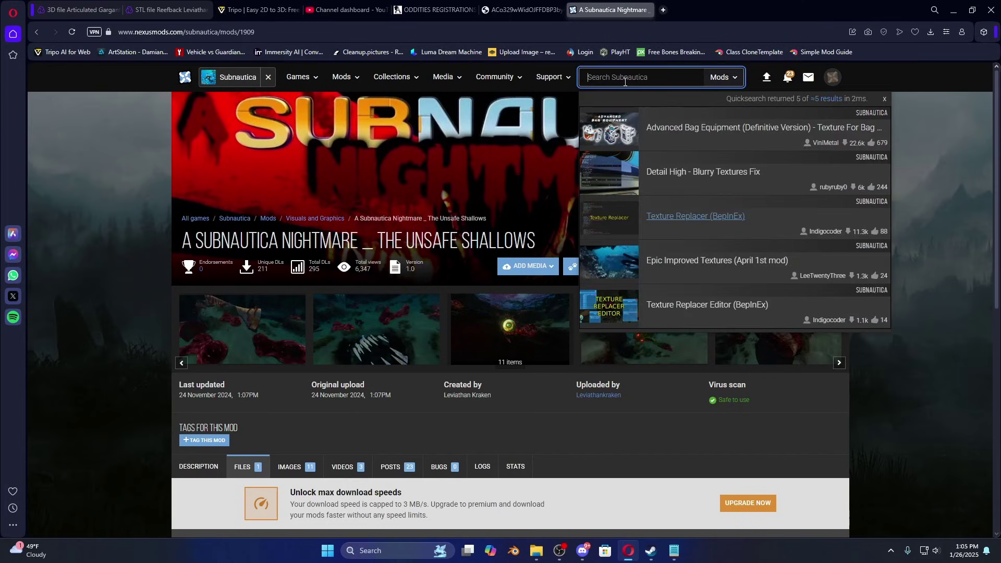
{"action": "type", "text": "the red"}
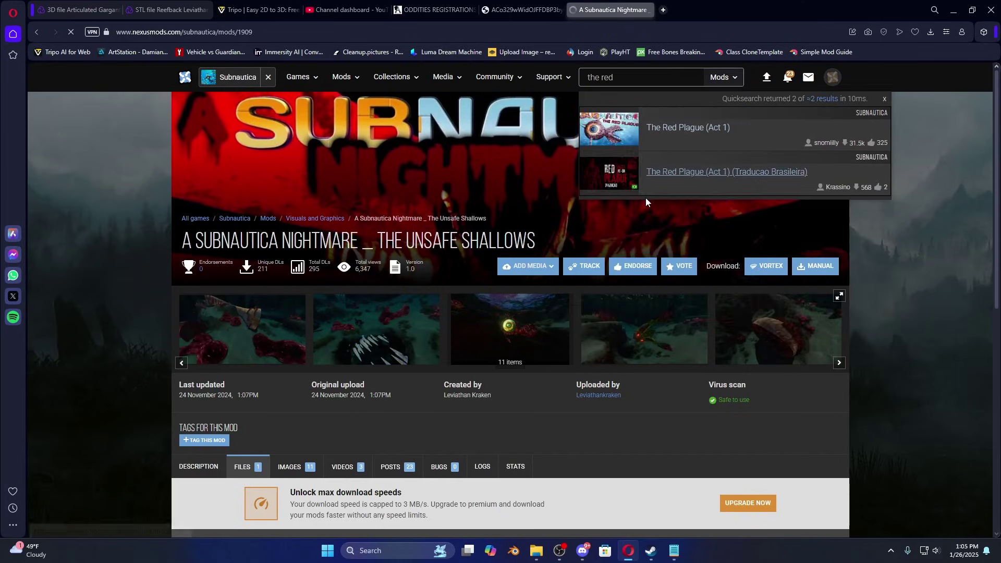
{"action": "left_click", "coordinate": [645, 198]}
- Expand The Red Plague's requirements and go to the World Height Lib mod page
{"action": "scroll", "coordinate": [496, 365], "scroll_direction": "down", "scroll_amount": 5}
{"action": "left_click", "coordinate": [298, 379]}
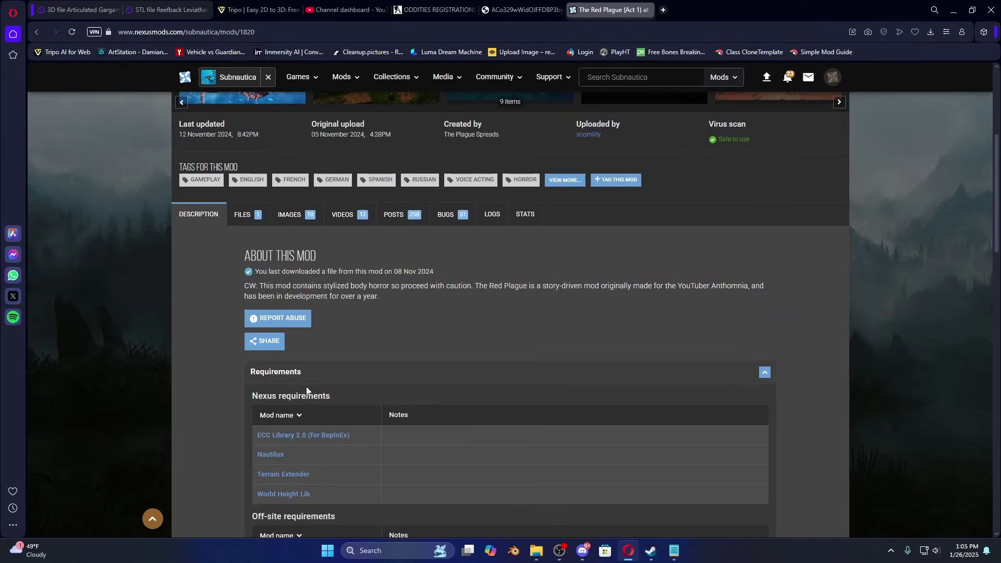
{"action": "scroll", "coordinate": [314, 417], "scroll_direction": "down", "scroll_amount": 2}
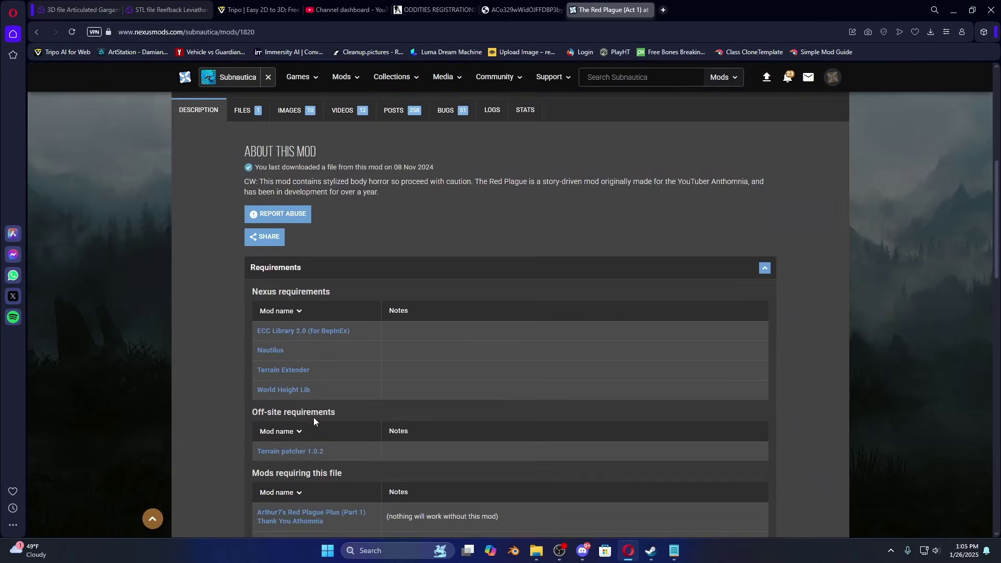
{"action": "left_click", "coordinate": [291, 392]}
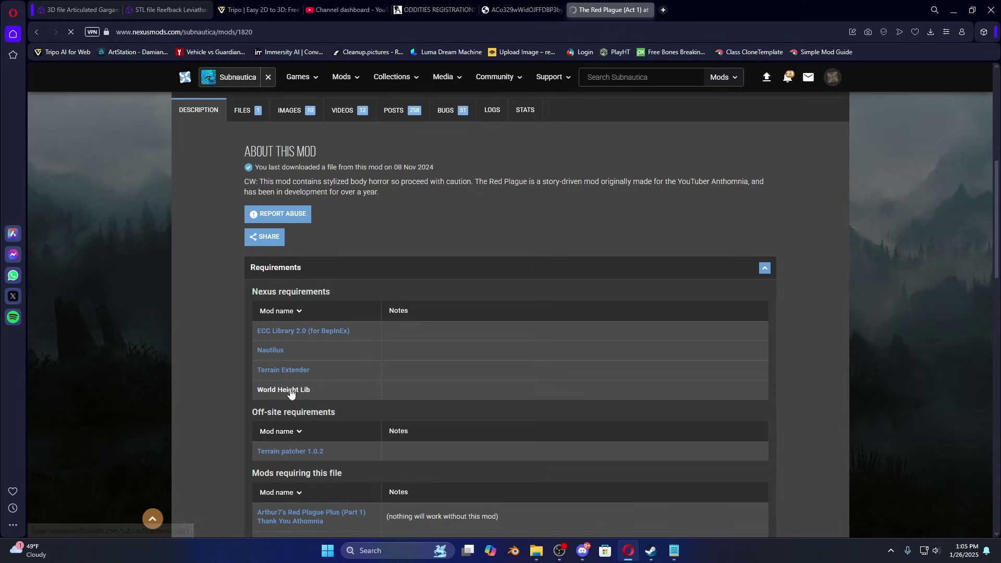
{"action": "scroll", "coordinate": [313, 372], "scroll_direction": "down", "scroll_amount": 3}
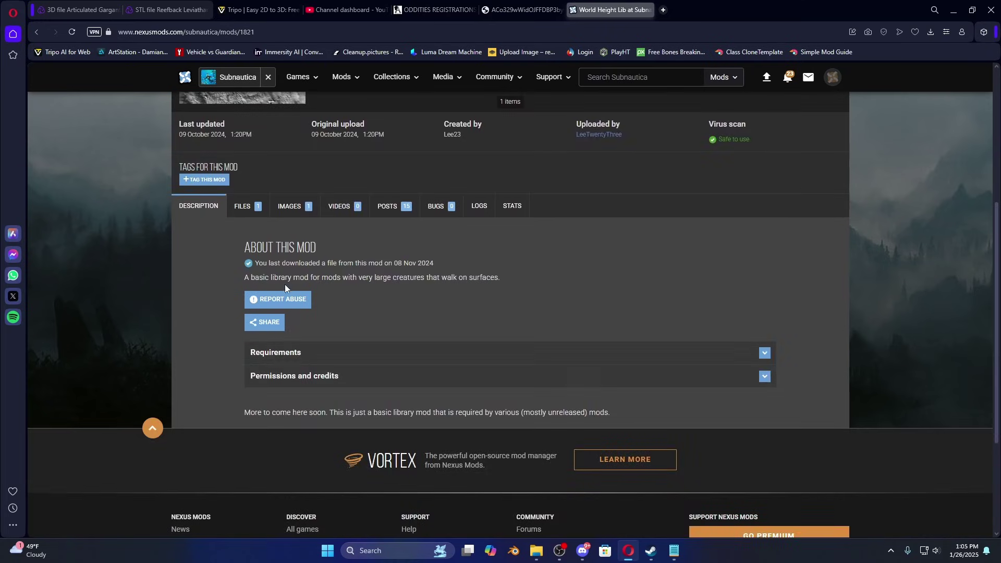
- Download the World Height Lib file using the free slow download
{"action": "left_click", "coordinate": [291, 348]}
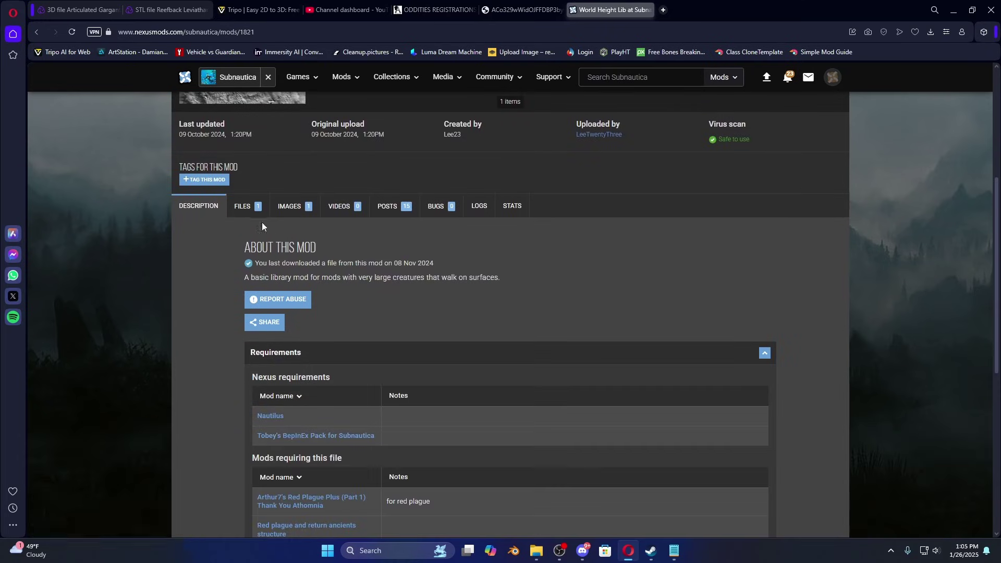
{"action": "left_click", "coordinate": [258, 219]}
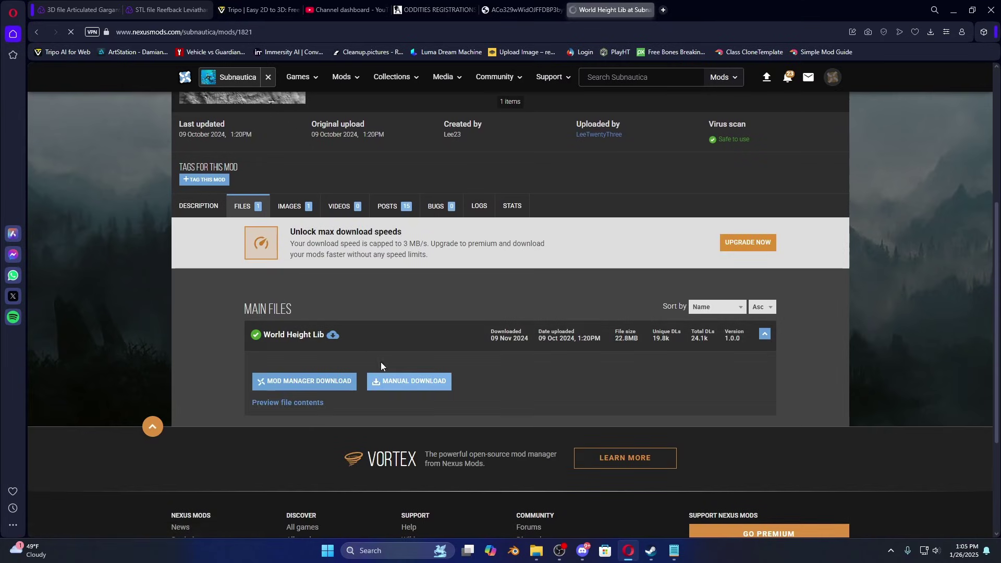
{"action": "left_click", "coordinate": [389, 383]}
{"action": "scroll", "coordinate": [444, 318], "scroll_direction": "down", "scroll_amount": 7}
{"action": "left_click", "coordinate": [540, 358]}
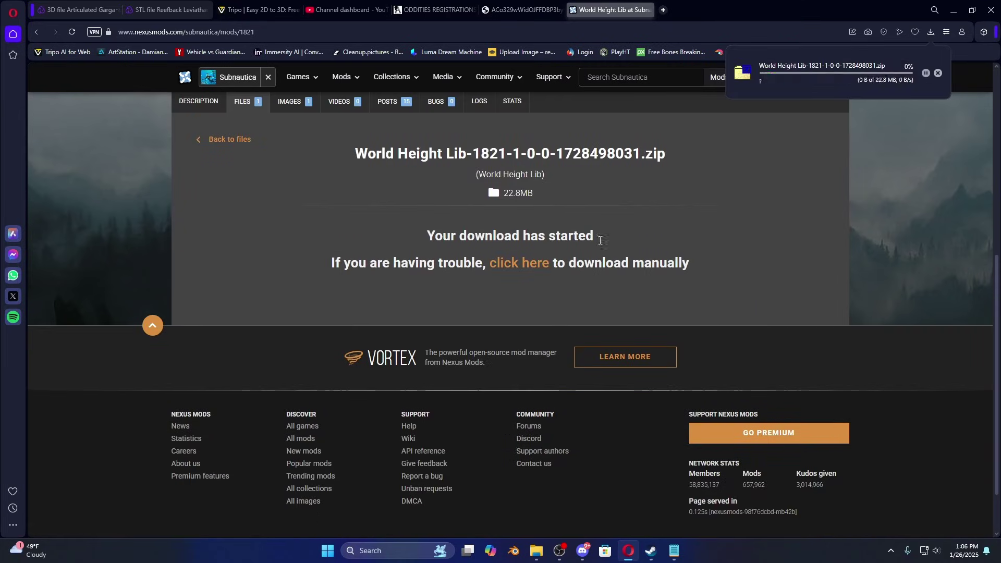
- Download The Red Plague Act 1 (Hotfix 2) file via slow download, then search mods for 'spo'
{"action": "left_click", "coordinate": [37, 33]}
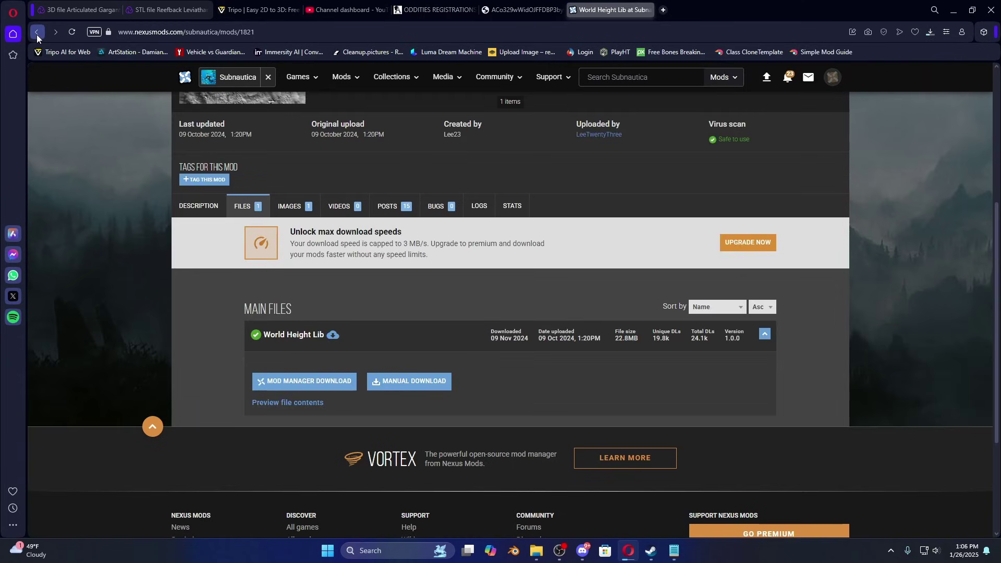
{"action": "left_click", "coordinate": [37, 33]}
{"action": "scroll", "coordinate": [141, 136], "scroll_direction": "up", "scroll_amount": 5}
{"action": "scroll", "coordinate": [255, 253], "scroll_direction": "down", "scroll_amount": 3}
{"action": "left_click", "coordinate": [249, 166]}
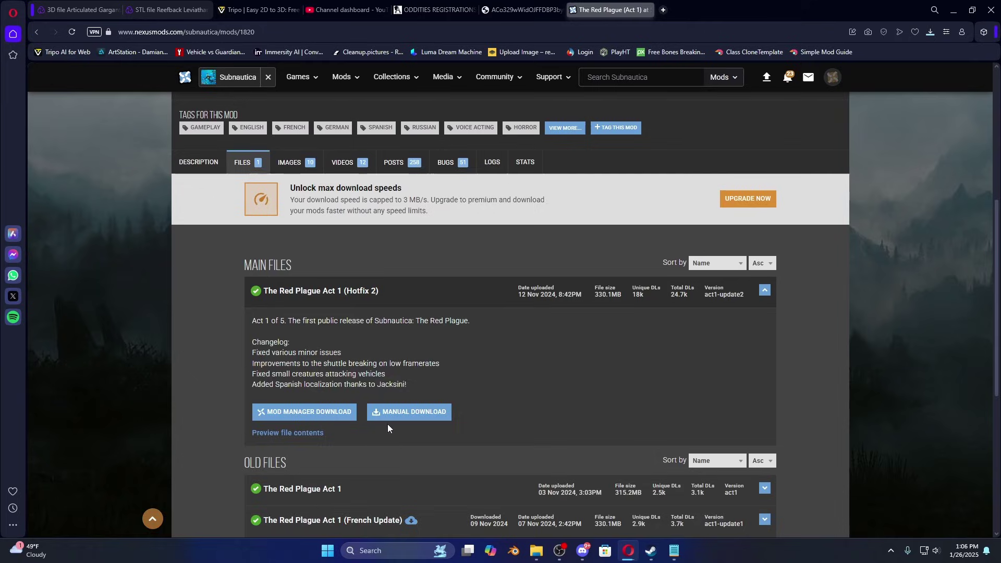
{"action": "left_click", "coordinate": [423, 417]}
{"action": "left_click", "coordinate": [401, 367]}
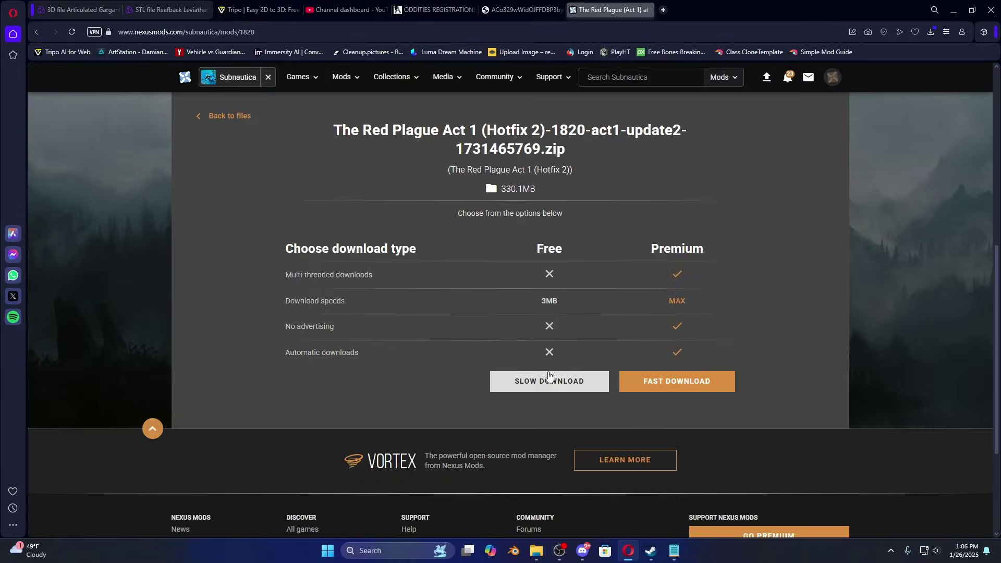
{"action": "left_click", "coordinate": [550, 381]}
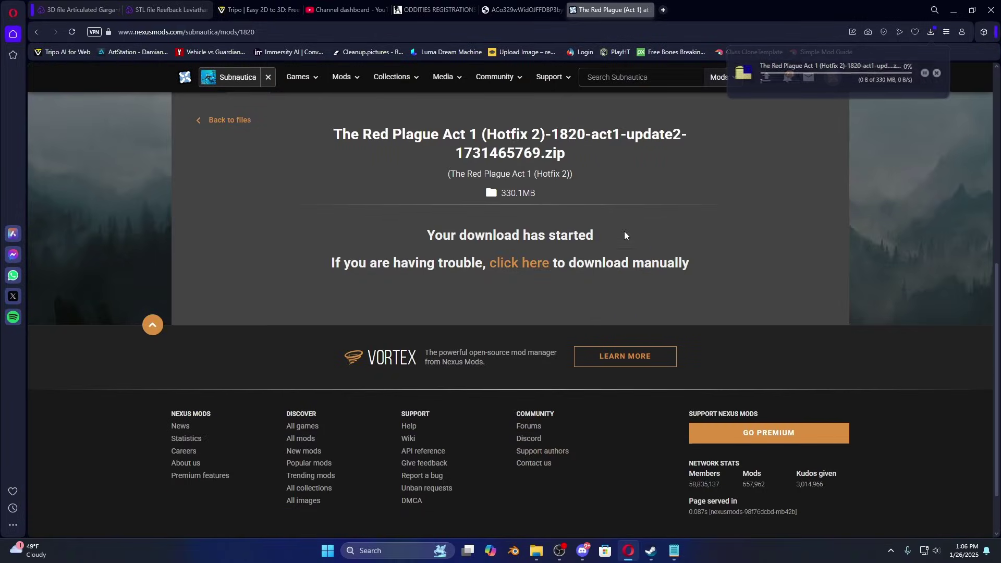
{"action": "left_click", "coordinate": [676, 77]}
{"action": "type", "text": "spook"}
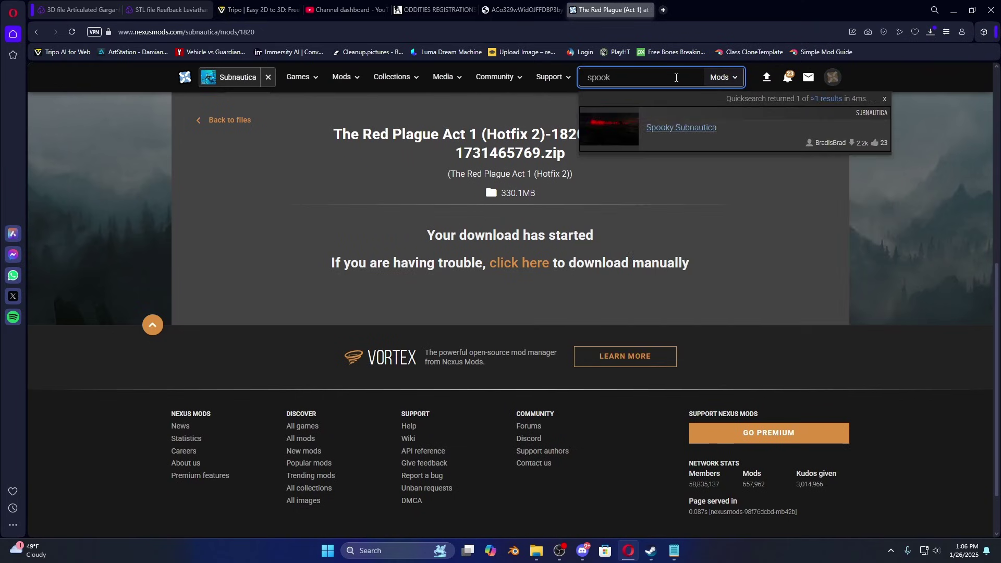
- Open Spooky Subnautica and download its 1.0.0 zip using the free slow download
{"action": "left_click", "coordinate": [681, 140]}
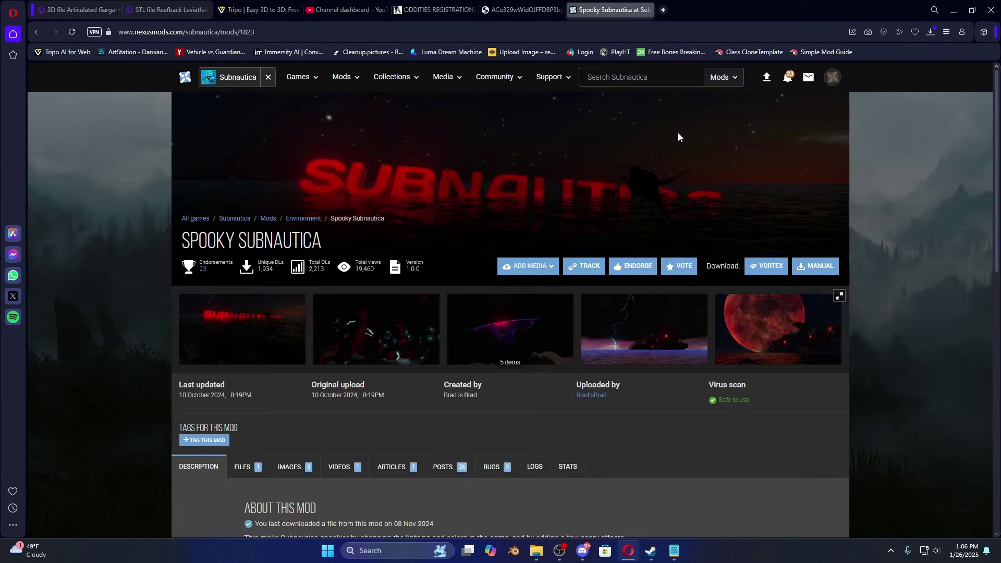
{"action": "scroll", "coordinate": [612, 231], "scroll_direction": "down", "scroll_amount": 4}
{"action": "scroll", "coordinate": [453, 270], "scroll_direction": "up", "scroll_amount": 3}
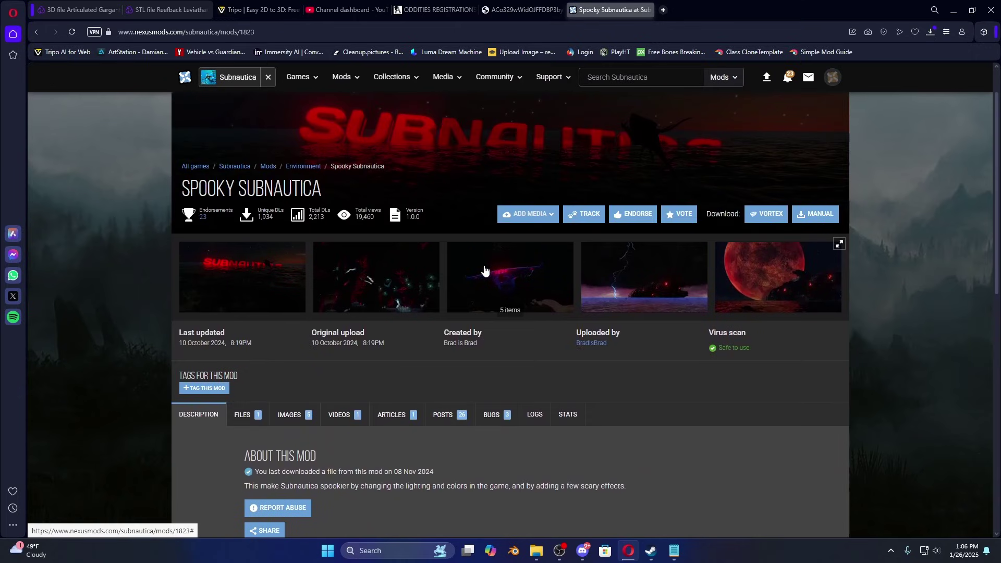
{"action": "scroll", "coordinate": [484, 271], "scroll_direction": "down", "scroll_amount": 3}
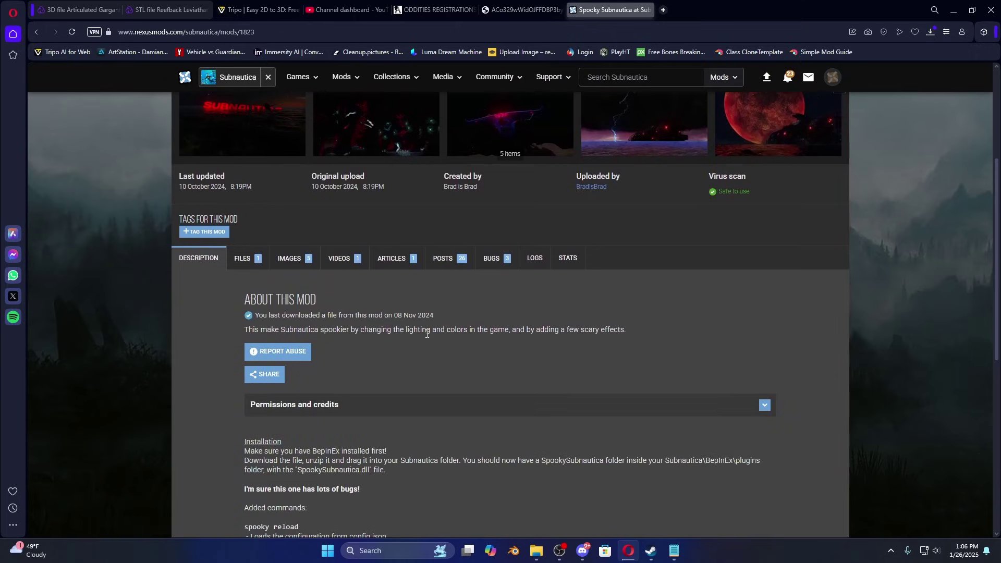
{"action": "left_click", "coordinate": [243, 258]}
{"action": "left_click", "coordinate": [391, 435]}
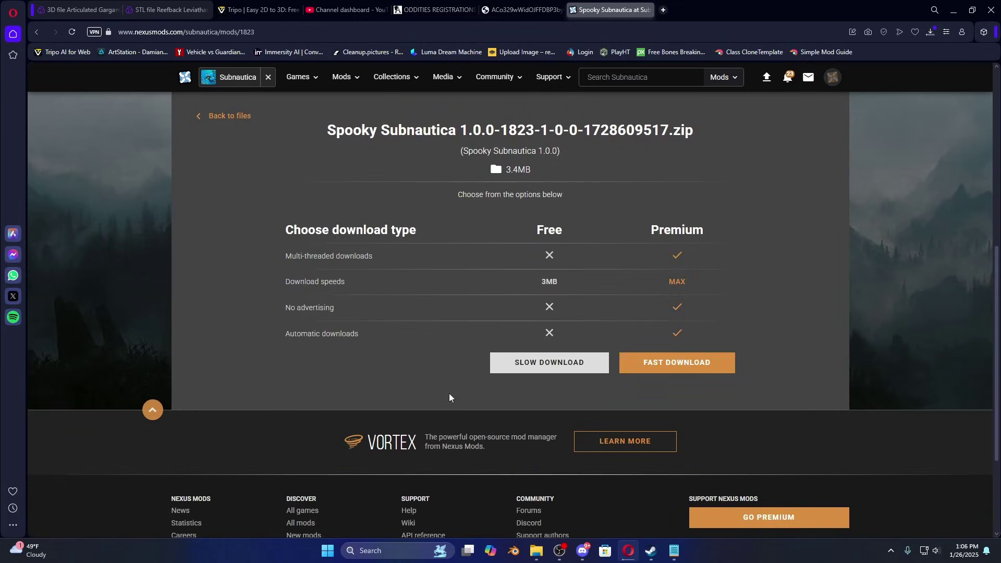
{"action": "left_click", "coordinate": [547, 363]}
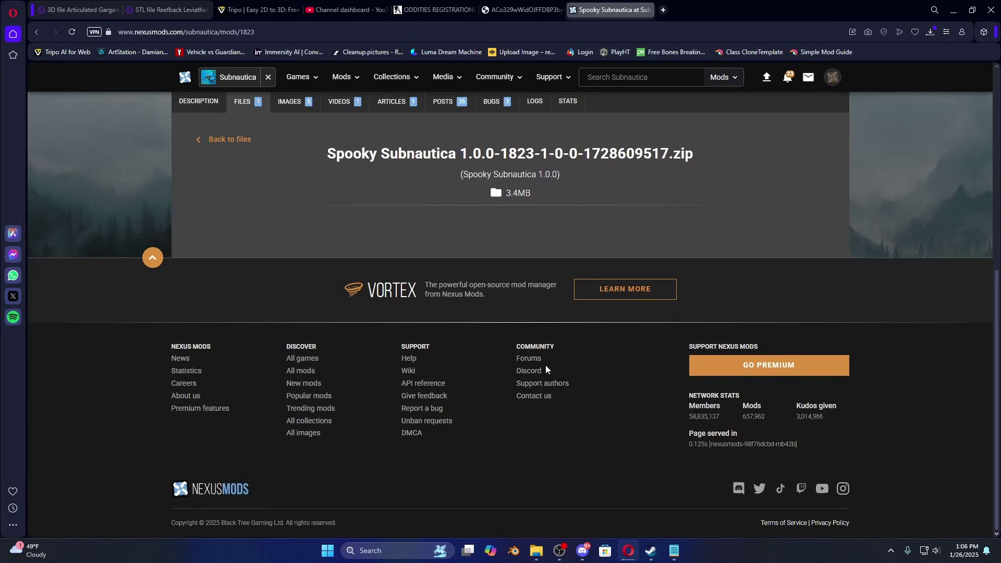
- Read the Spooky Subnautica description, including its BepInEx installation instructions
{"action": "left_click", "coordinate": [243, 103]}
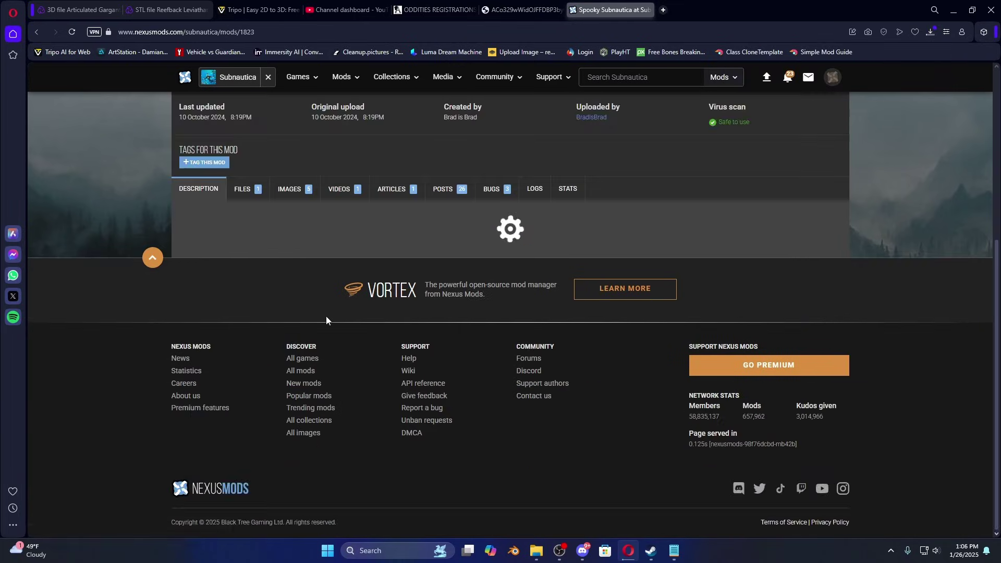
{"action": "scroll", "coordinate": [307, 331], "scroll_direction": "up", "scroll_amount": 3}
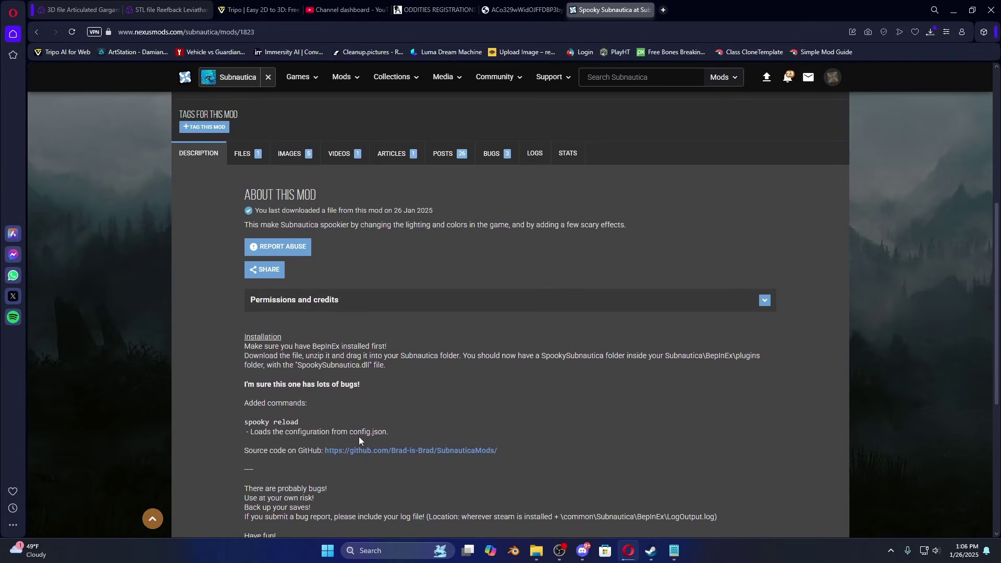
{"action": "scroll", "coordinate": [286, 286], "scroll_direction": "down", "scroll_amount": 3}
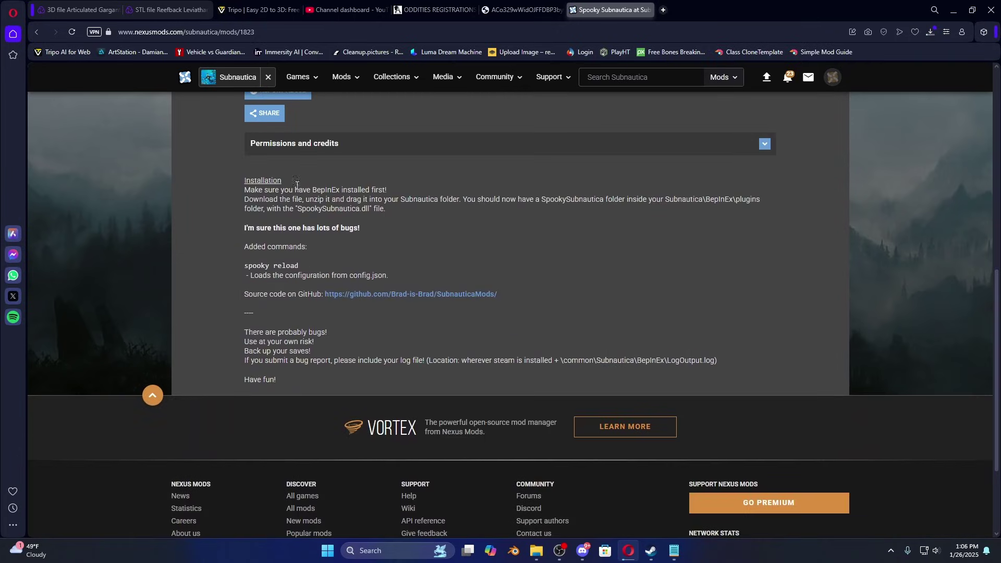
{"action": "scroll", "coordinate": [313, 239], "scroll_direction": "up", "scroll_amount": 4}
{"action": "scroll", "coordinate": [416, 352], "scroll_direction": "down", "scroll_amount": 3}
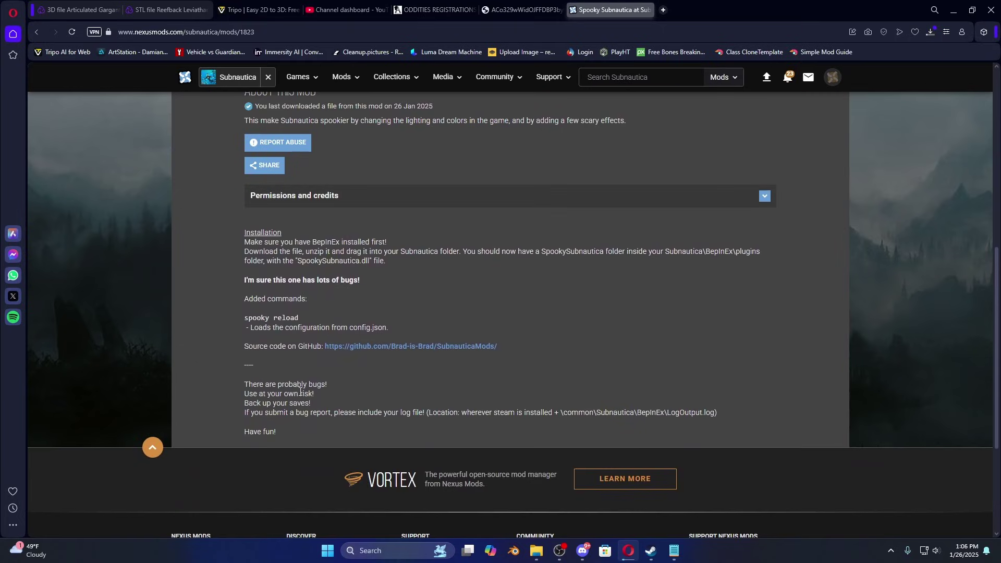
{"action": "scroll", "coordinate": [329, 396], "scroll_direction": "up", "scroll_amount": 2}
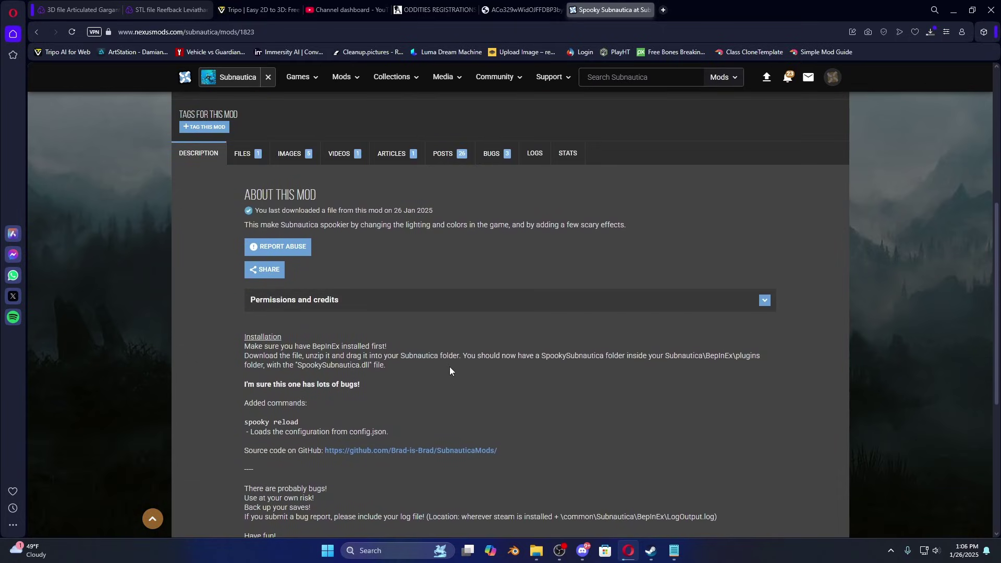
{"action": "scroll", "coordinate": [393, 233], "scroll_direction": "up", "scroll_amount": 6}
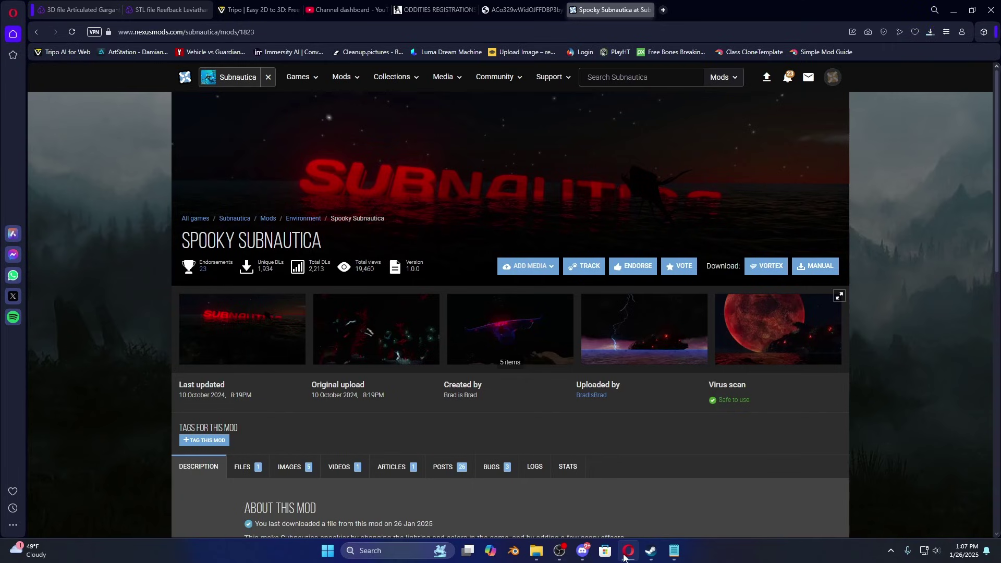
- Open the Spooky Subnautica zip and drag SpookySubnautica into the BepInEx plugins folder
{"action": "left_click", "coordinate": [933, 33]}
{"action": "left_click", "coordinate": [776, 97]}
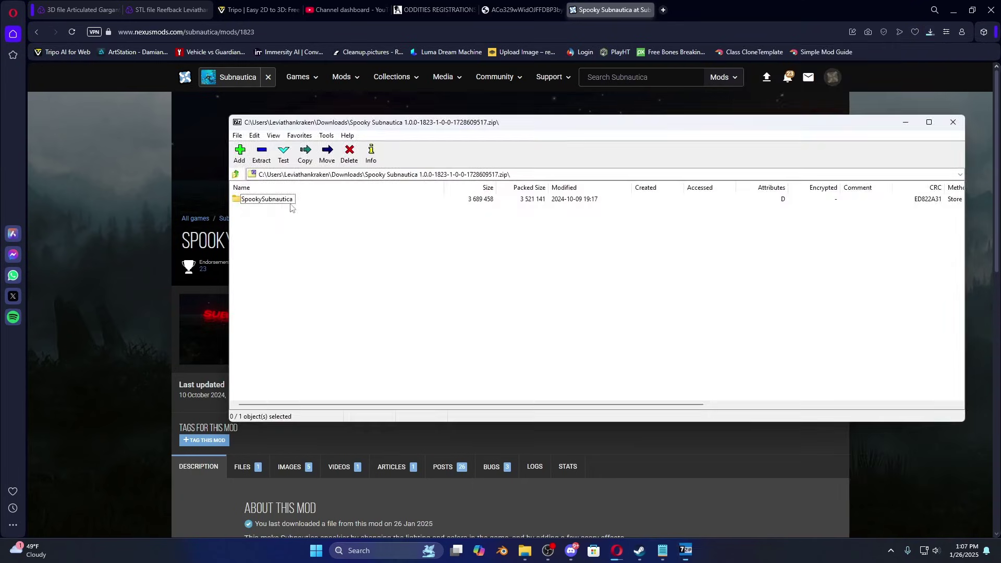
{"action": "left_click", "coordinate": [526, 552]}
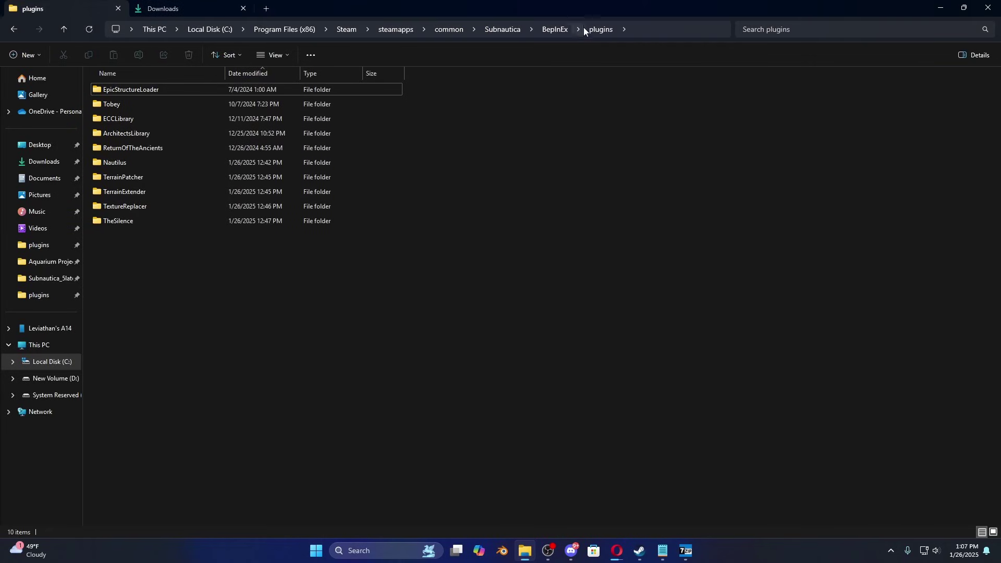
{"action": "left_click", "coordinate": [526, 553]}
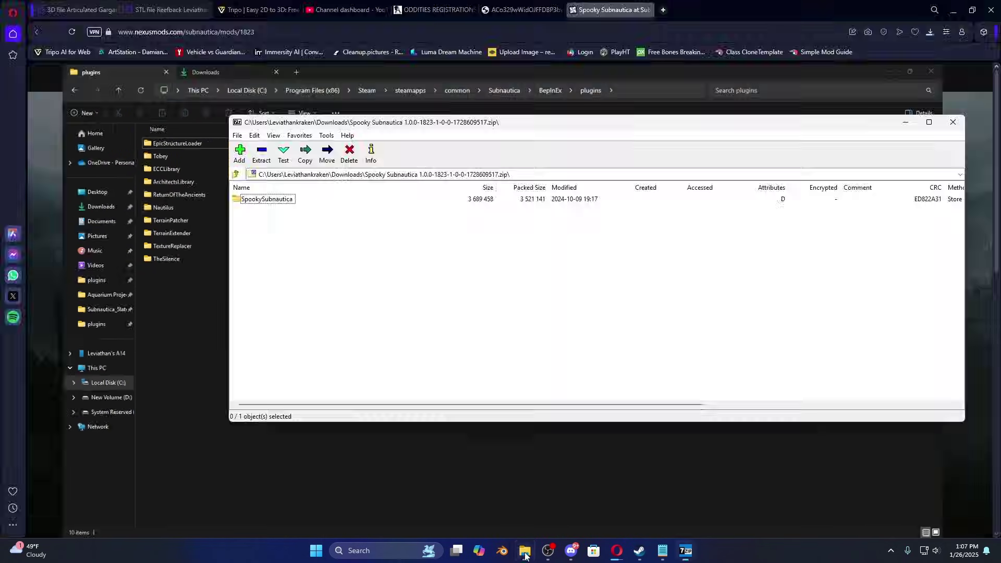
{"action": "left_click", "coordinate": [526, 554]}
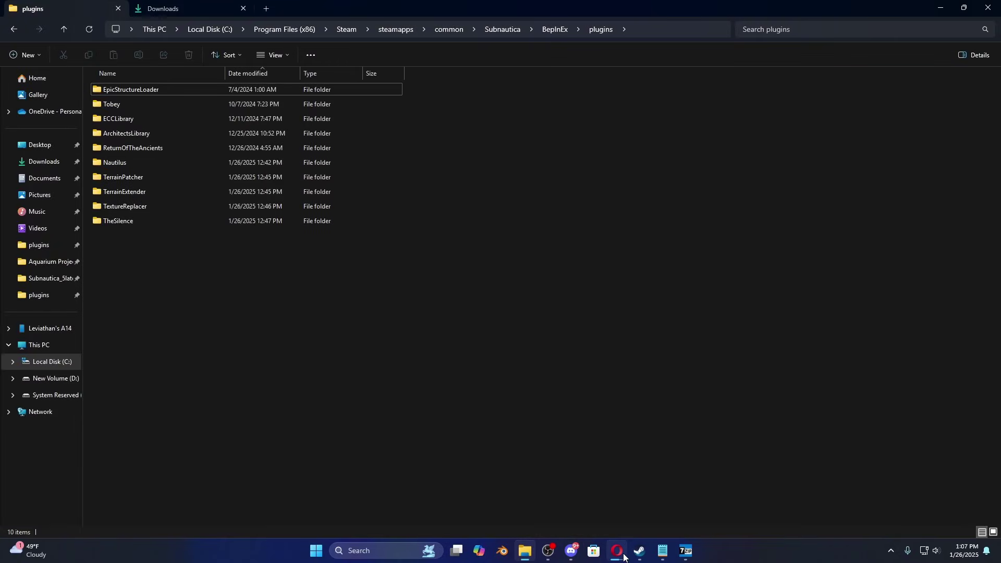
{"action": "left_click", "coordinate": [685, 551]}
{"action": "left_click", "coordinate": [283, 202]}
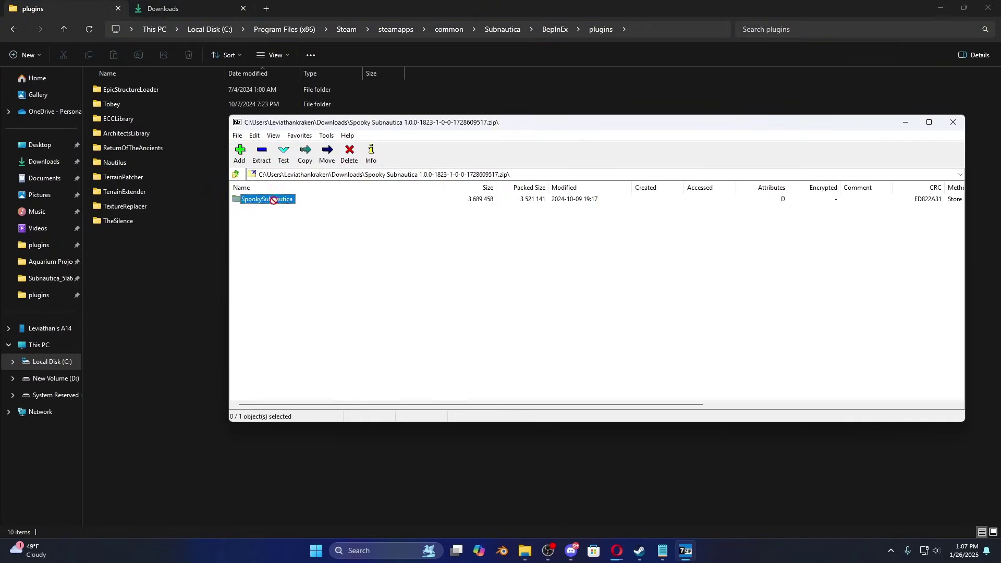
{"action": "left_click_drag", "start_coordinate": [283, 201], "coordinate": [161, 261]}
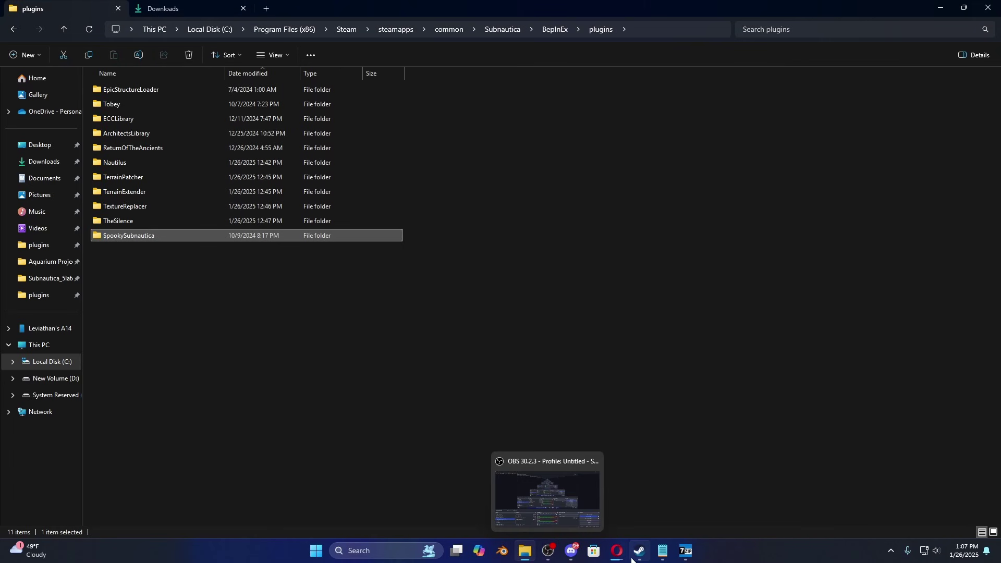
- Open the downloaded World Height Lib zip in 7-Zip
{"action": "left_click", "coordinate": [617, 552]}
{"action": "left_click", "coordinate": [931, 33]}
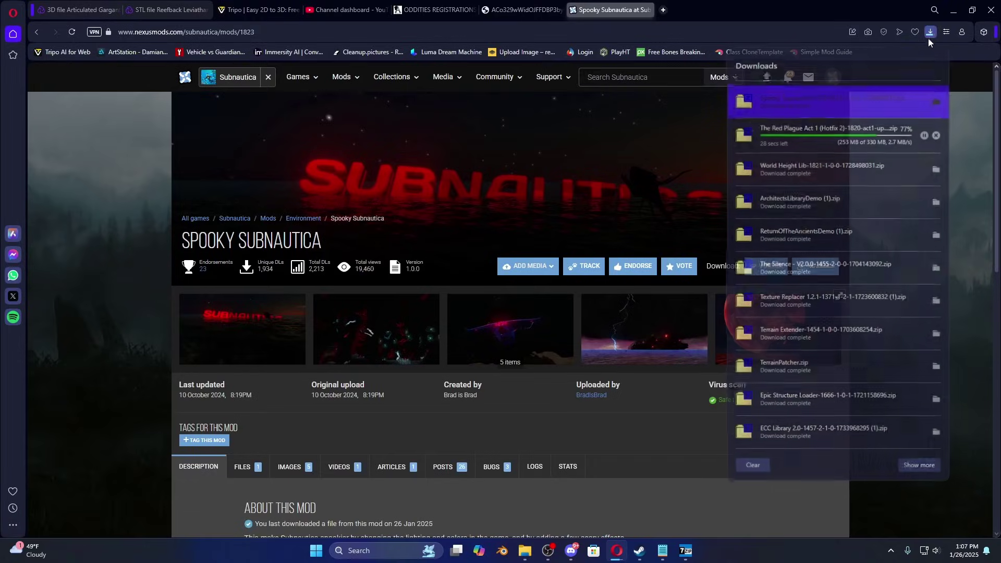
{"action": "left_click", "coordinate": [806, 172]}
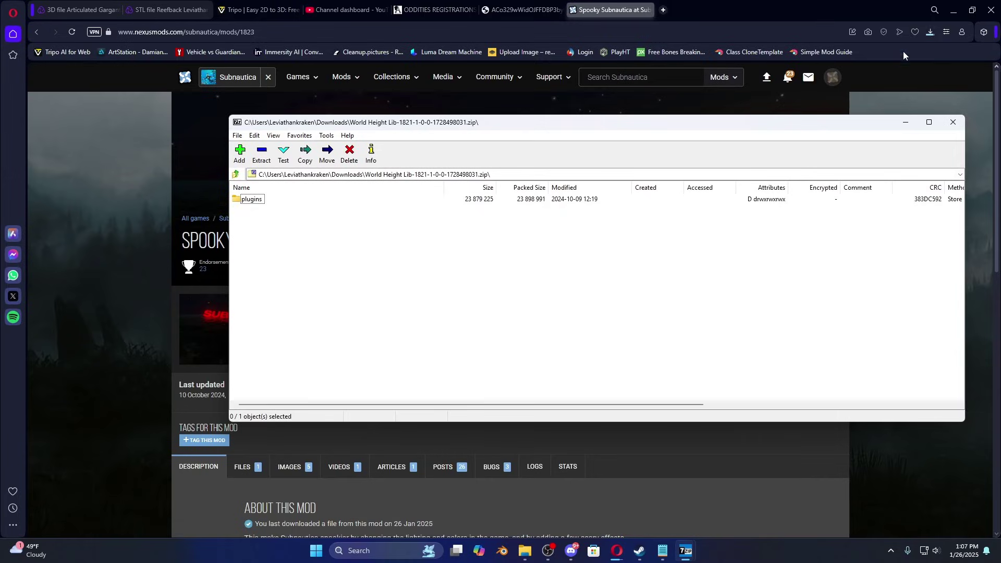
- Extract WorldHeightLib from the archive's plugins folder into BepInEx\plugins
{"action": "left_click", "coordinate": [953, 9]}
{"action": "double_click", "coordinate": [251, 199]}
{"action": "left_click_drag", "start_coordinate": [256, 199], "coordinate": [158, 281]}
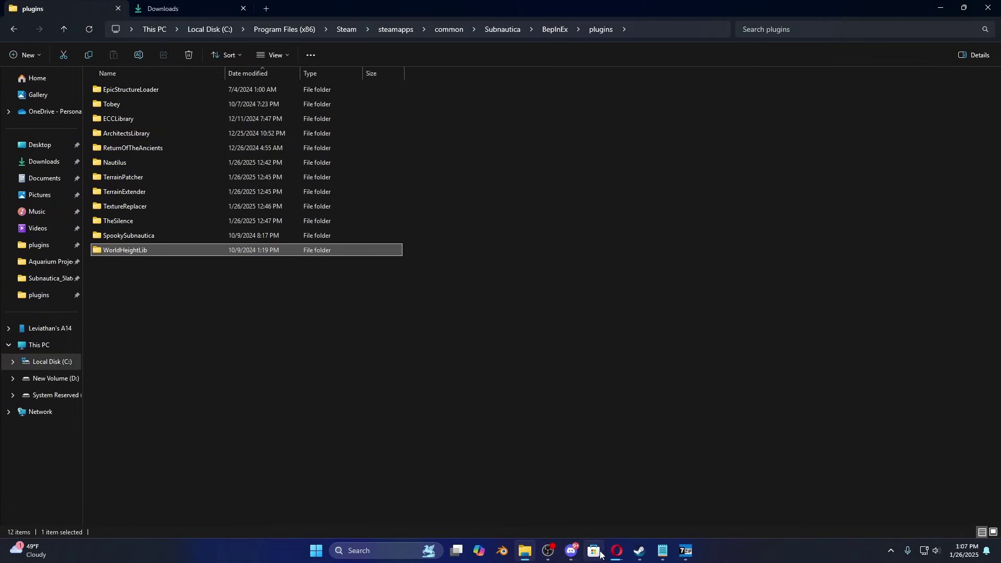
- Open The Red Plague zip and extract TheRedPlague into BepInEx\plugins
{"action": "left_click", "coordinate": [625, 553]}
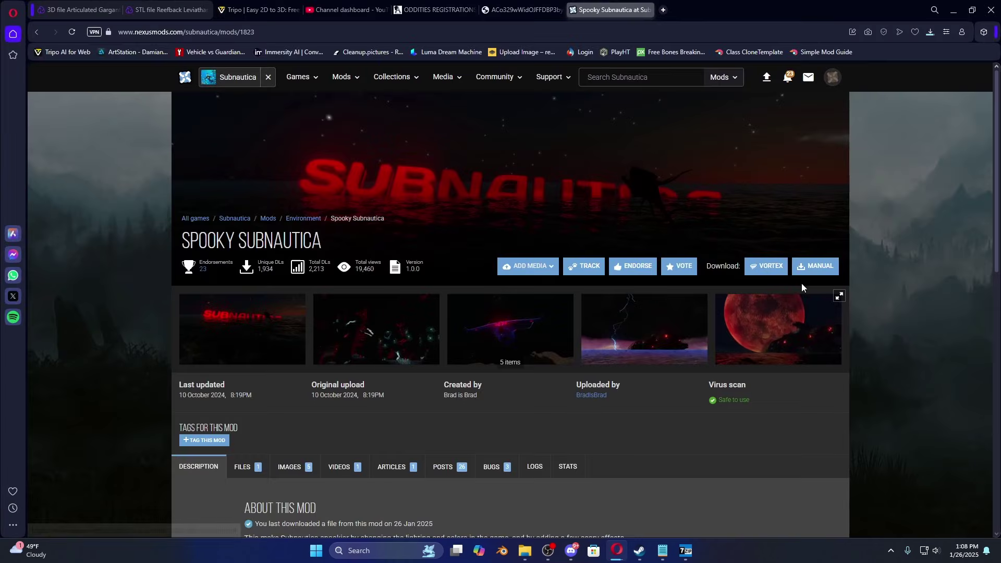
{"action": "left_click", "coordinate": [931, 32]}
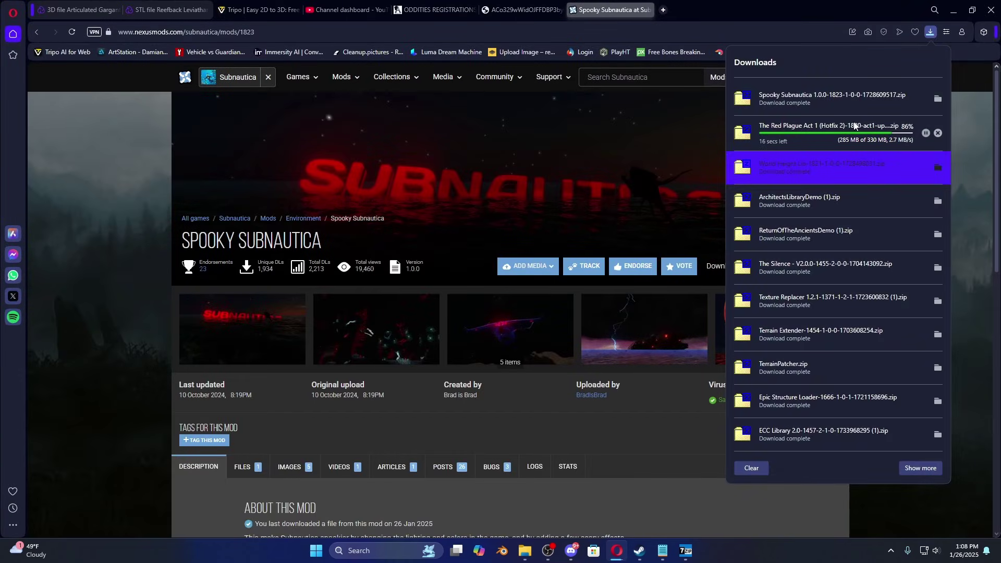
{"action": "left_click", "coordinate": [829, 133]}
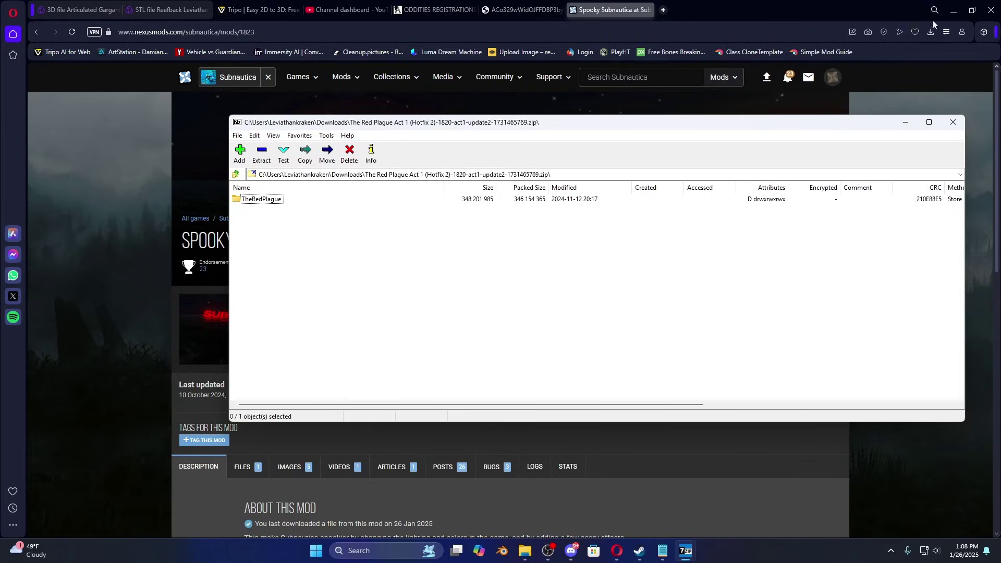
{"action": "left_click", "coordinate": [954, 10]}
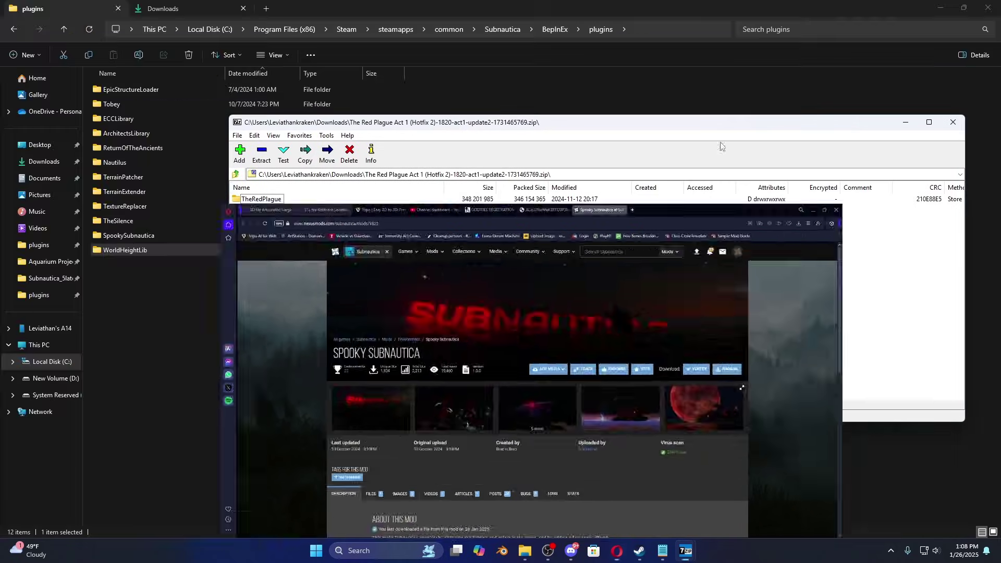
{"action": "left_click_drag", "start_coordinate": [261, 198], "coordinate": [161, 288]}
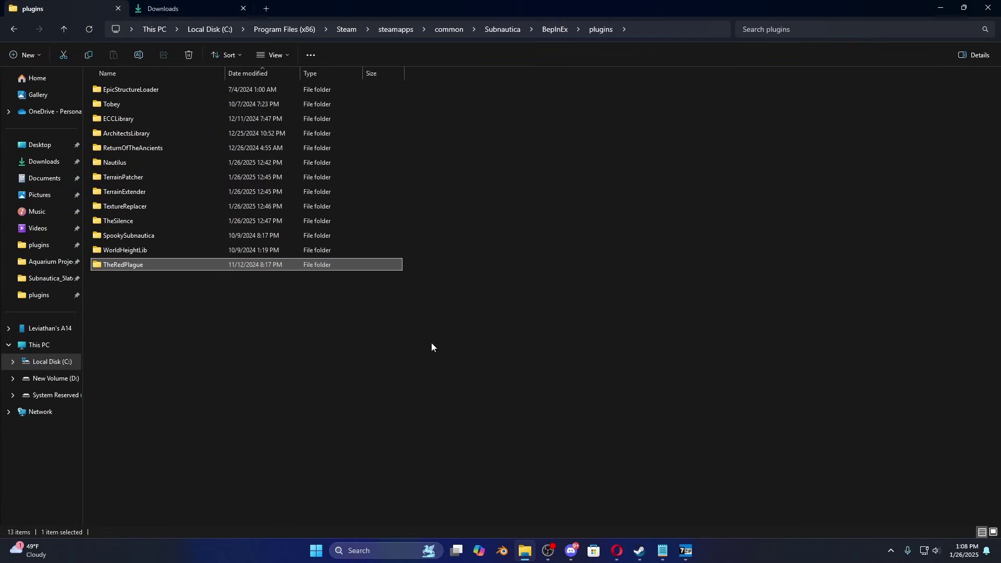
{"action": "left_click", "coordinate": [437, 324]}
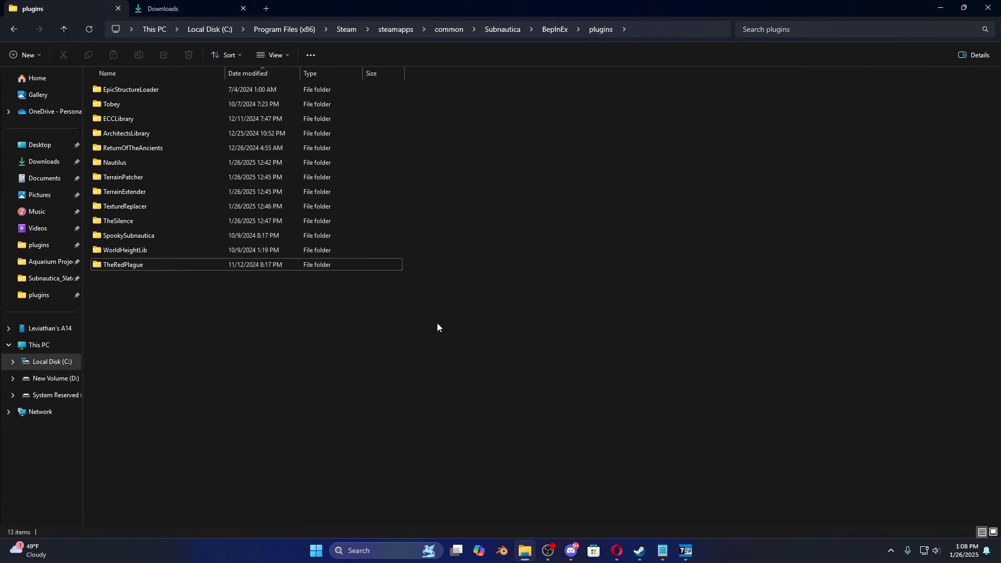